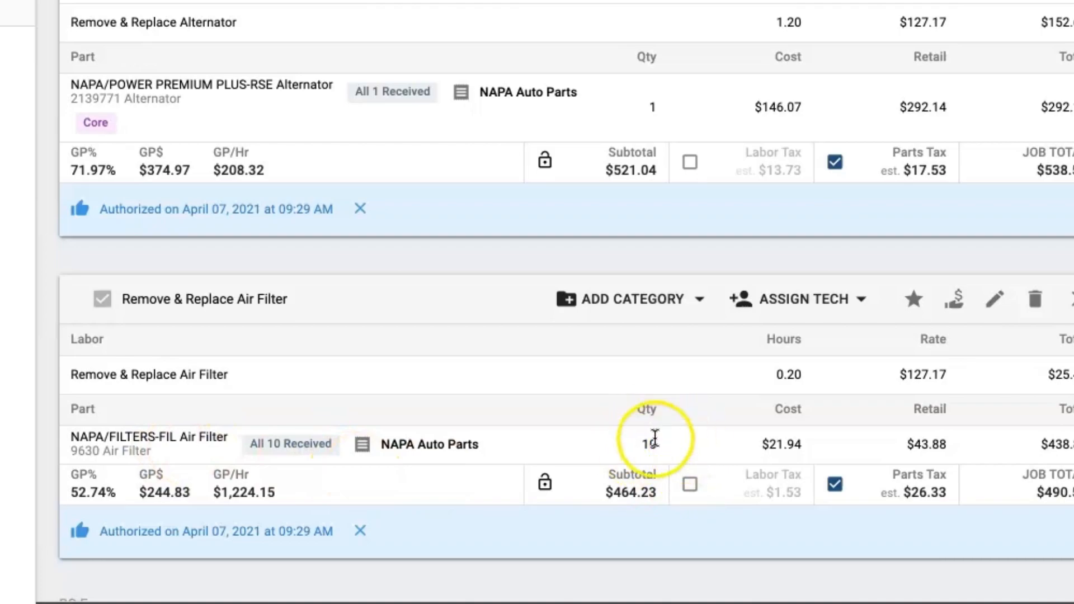
Return 5 of the received 9630 Air Filters from the repair order's Parts Hub and check the job's updated part line.
scroll(654, 438, up, 4)
click(676, 336)
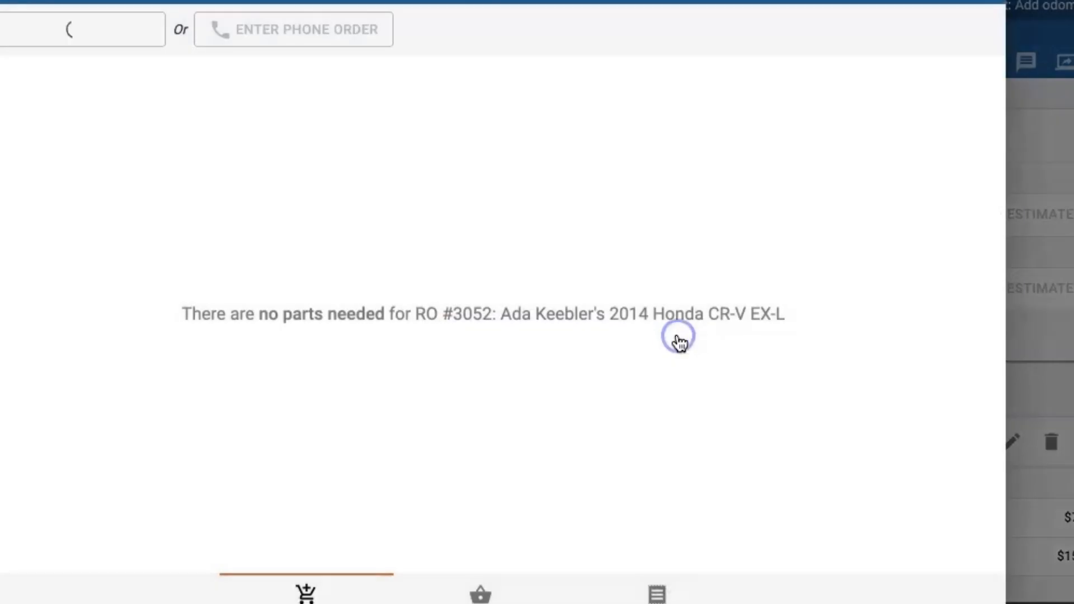
click(657, 594)
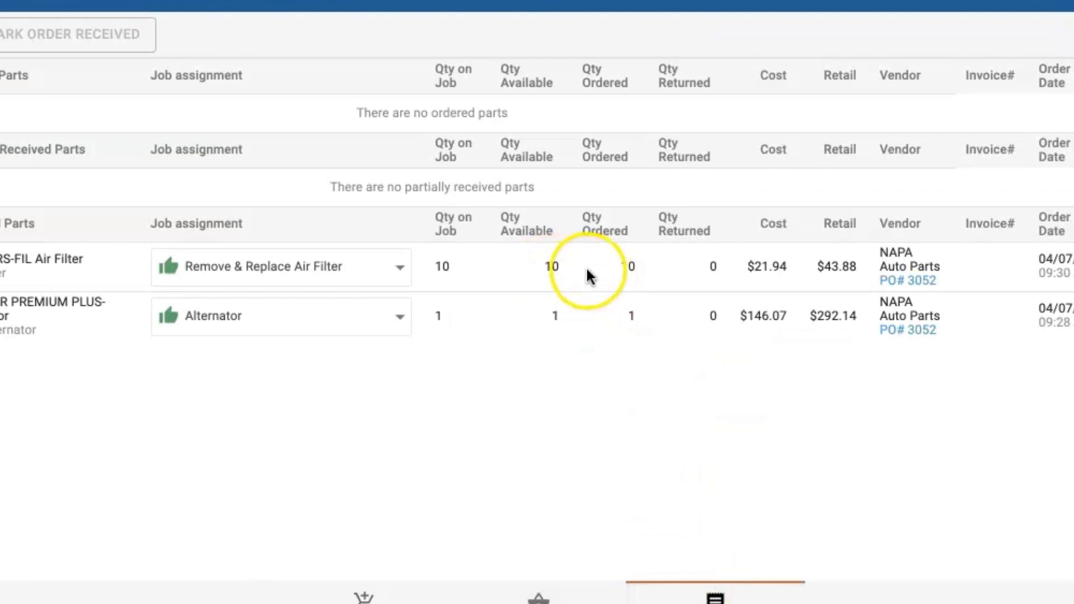
click(1072, 267)
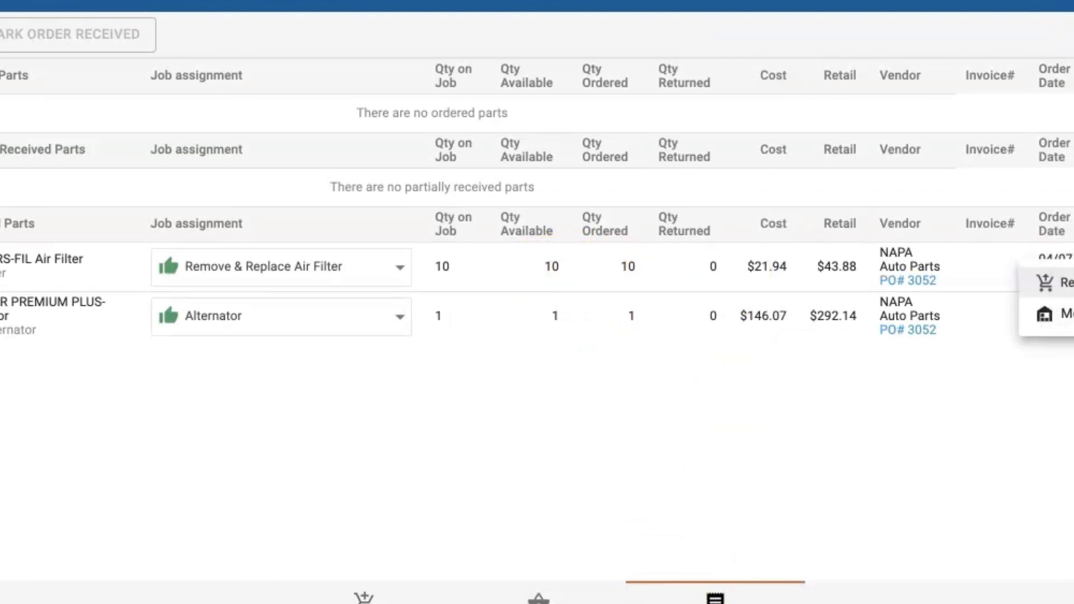
click(1068, 282)
click(724, 312)
text(5)
click(722, 502)
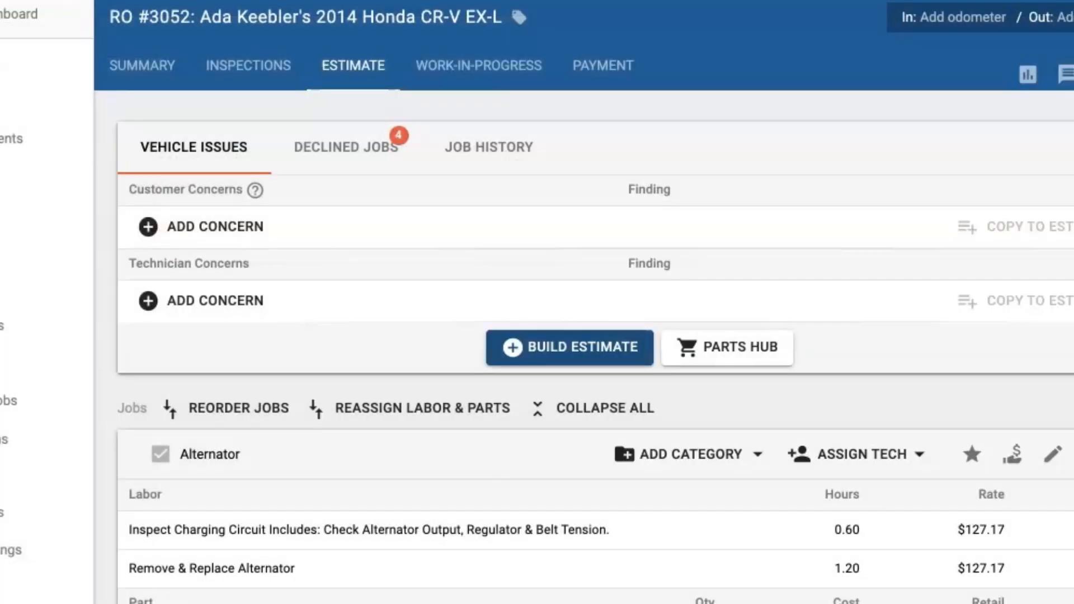
scroll(887, 397, down, 8)
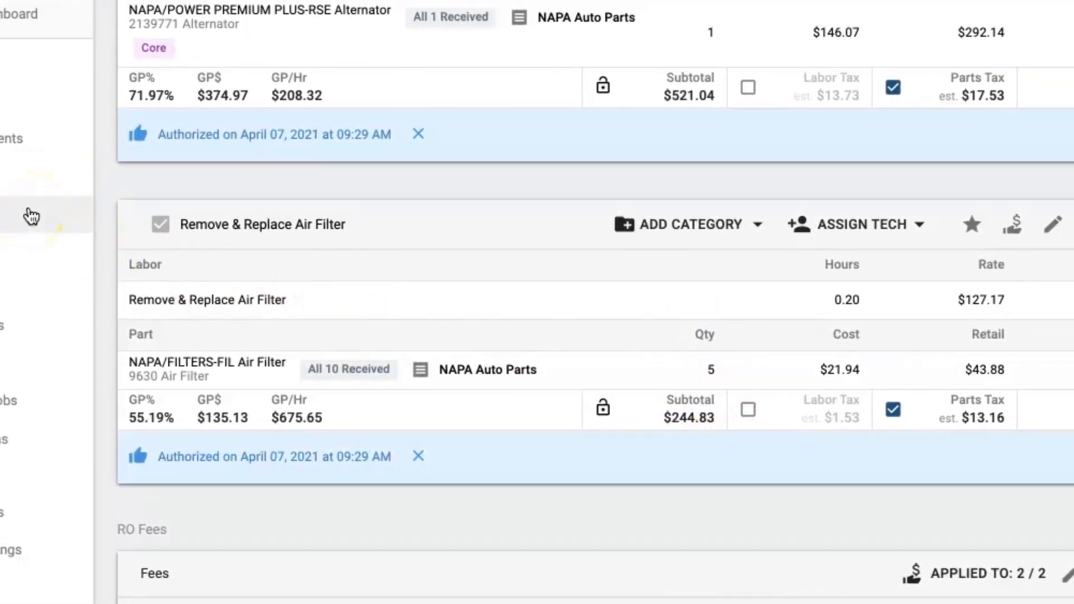
Open the Parts to Return list and bring the air filter's total, notes and customer details into view.
click(15, 224)
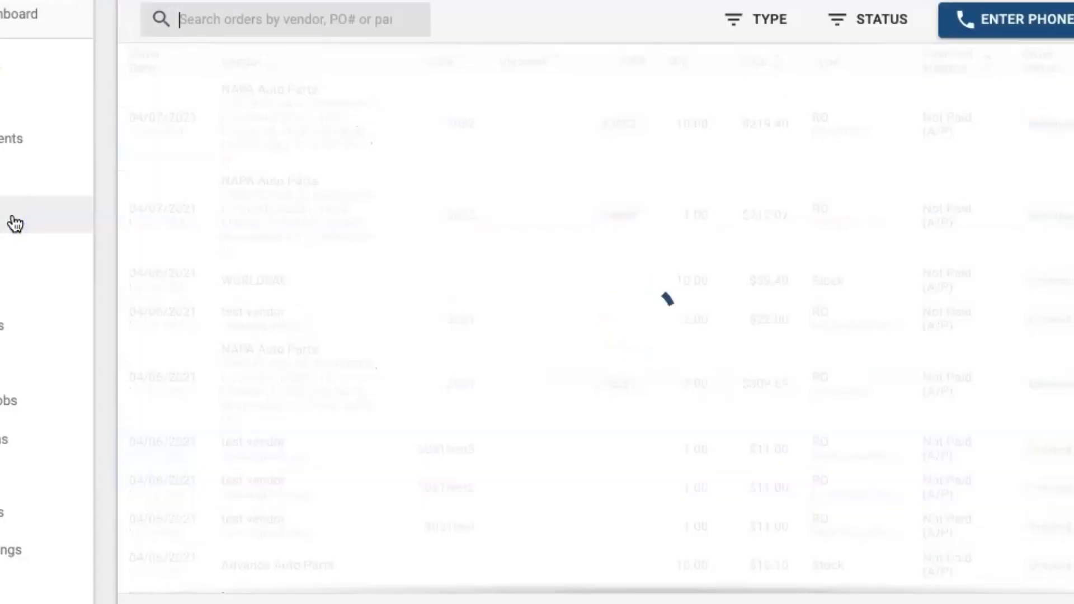
scroll(168, 118, up, 3)
click(311, 62)
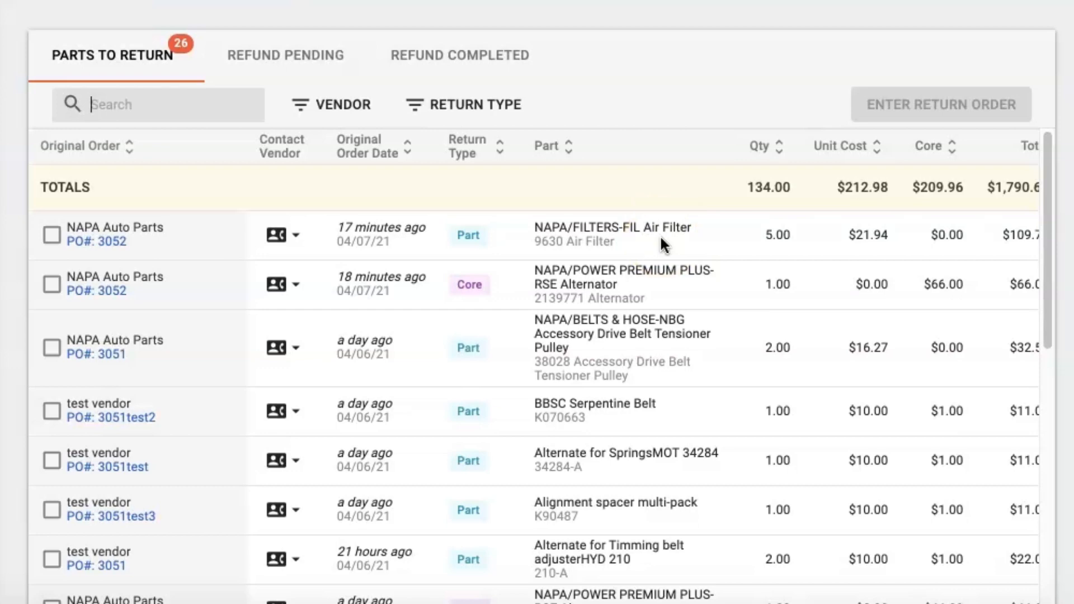
scroll(659, 233, right, 6)
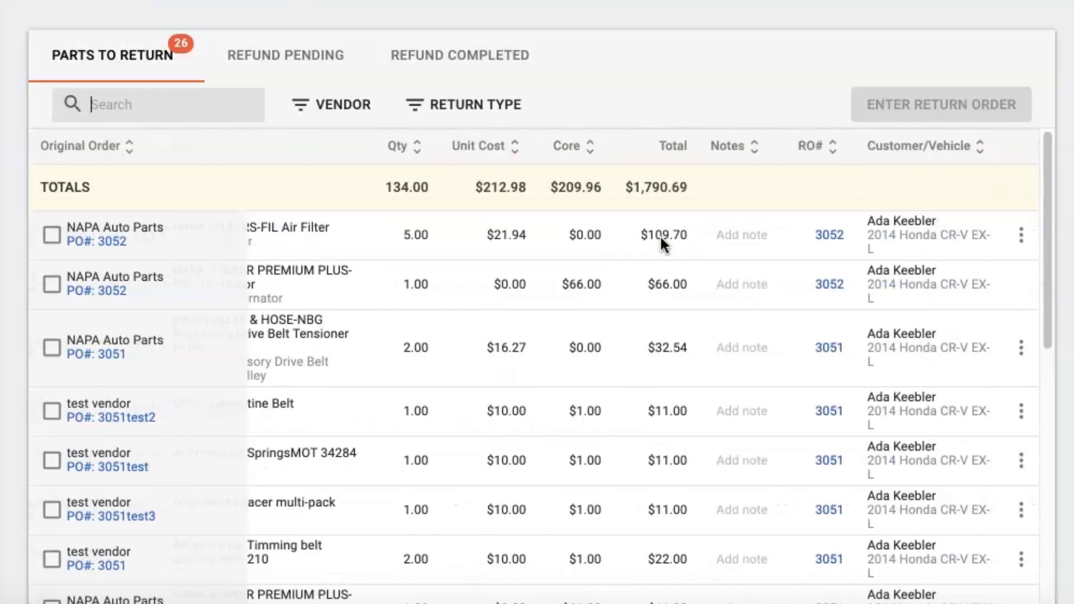
Move 3 of the returned 9630 Air Filters back to the repair order and go to that repair order.
click(1019, 238)
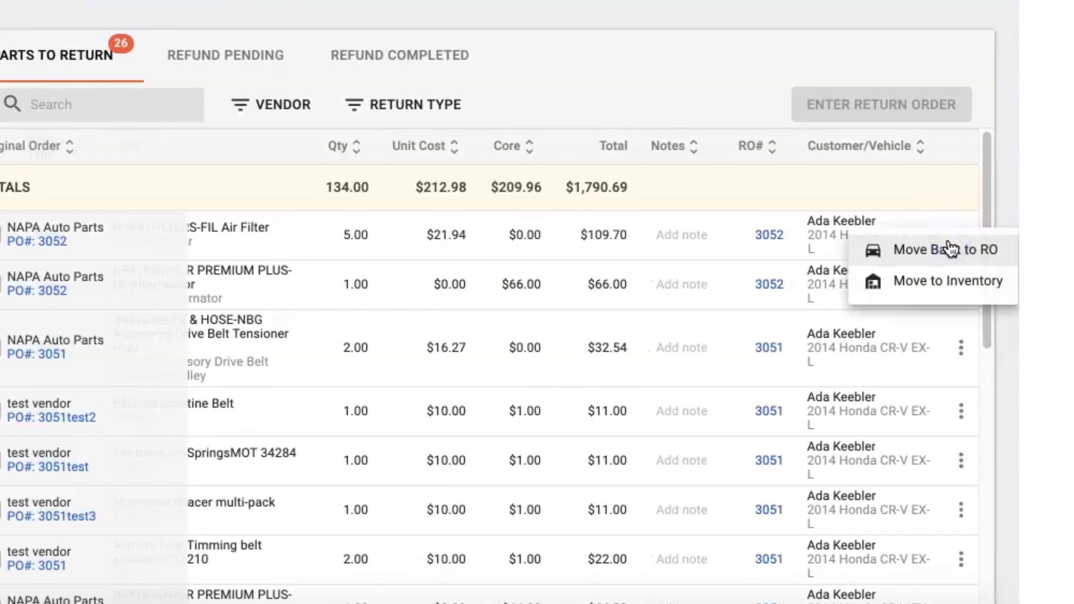
click(933, 257)
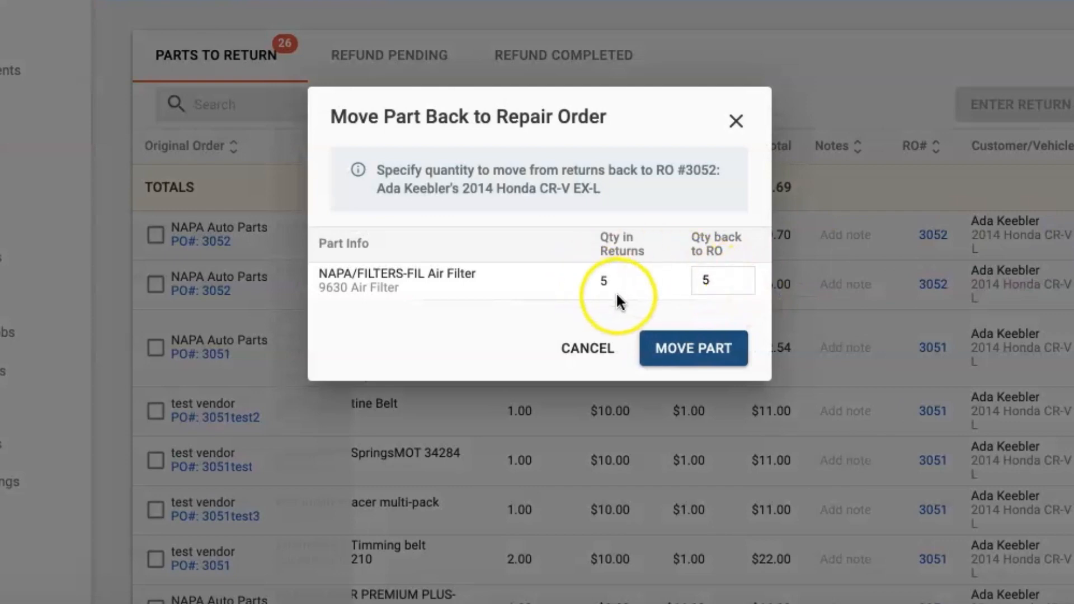
drag(716, 283, 695, 278)
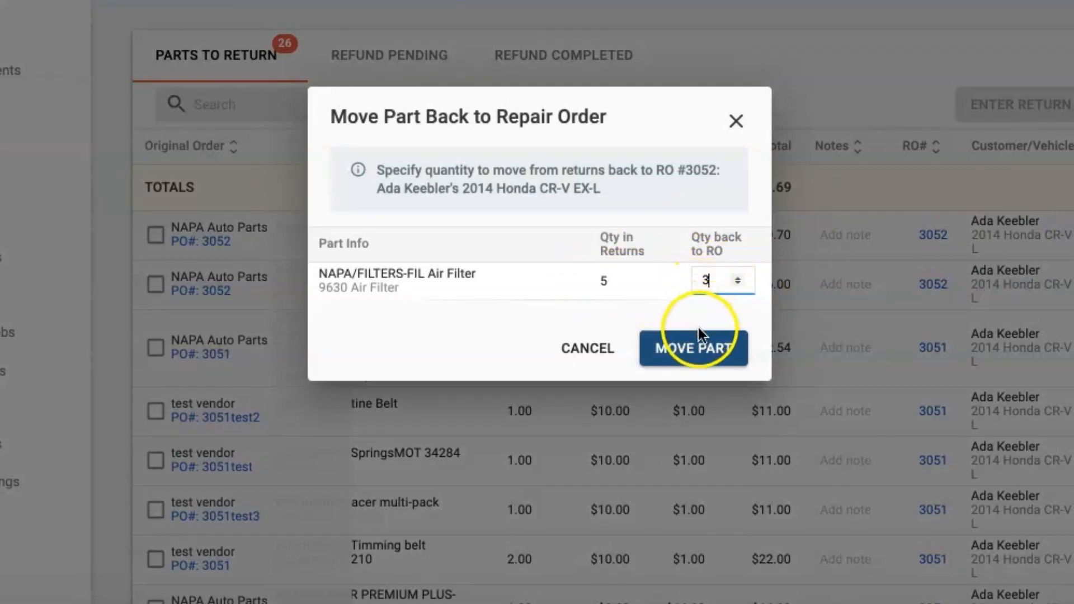
click(694, 356)
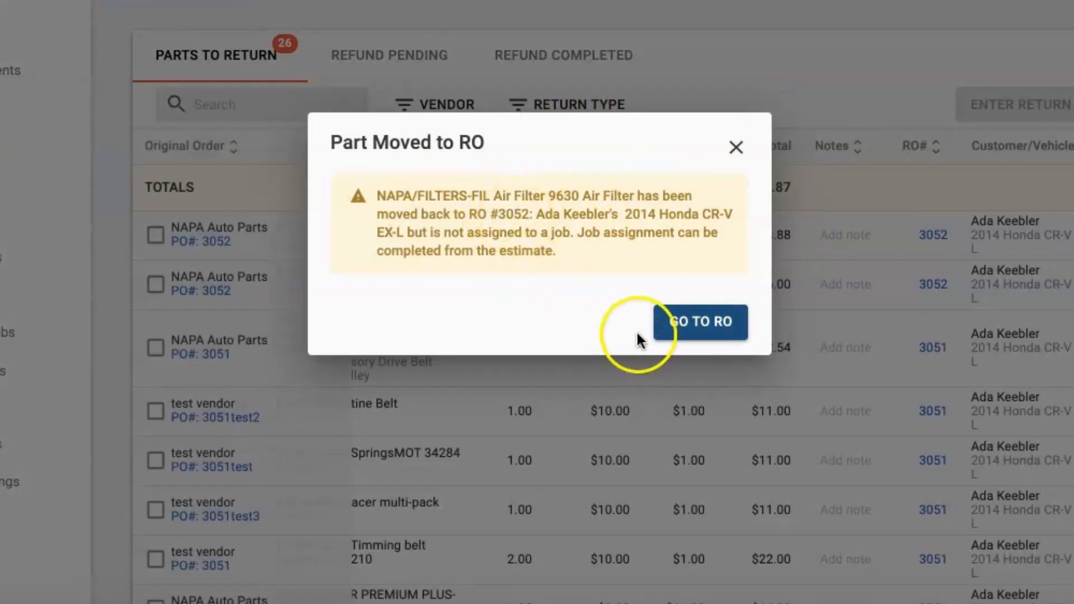
click(664, 335)
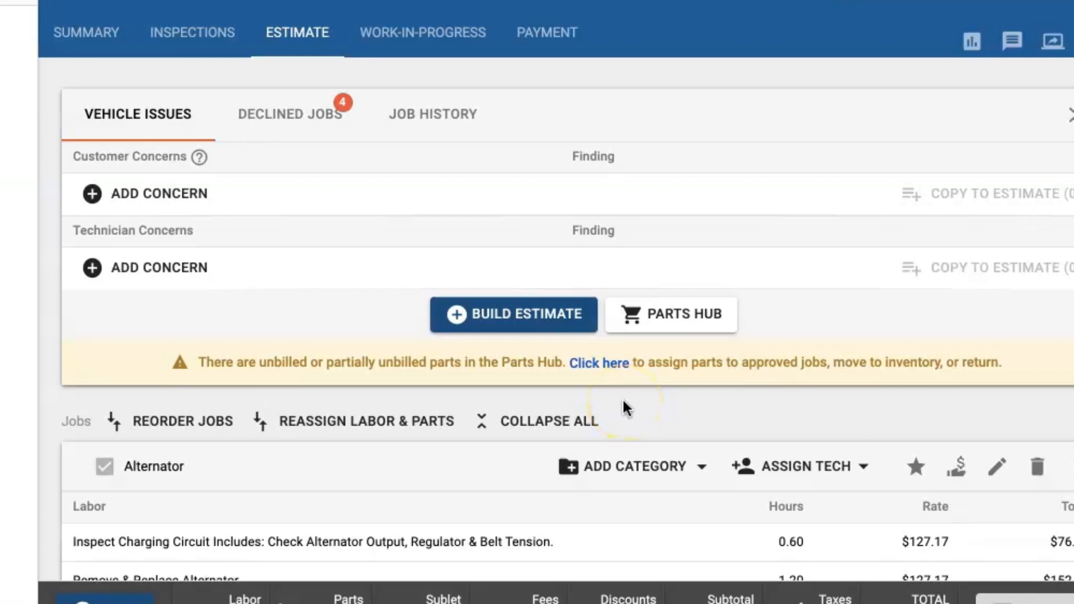
Examine the estimate's unbilled parts notice and the quantity alert on the air filter part line.
scroll(622, 397, down, 1)
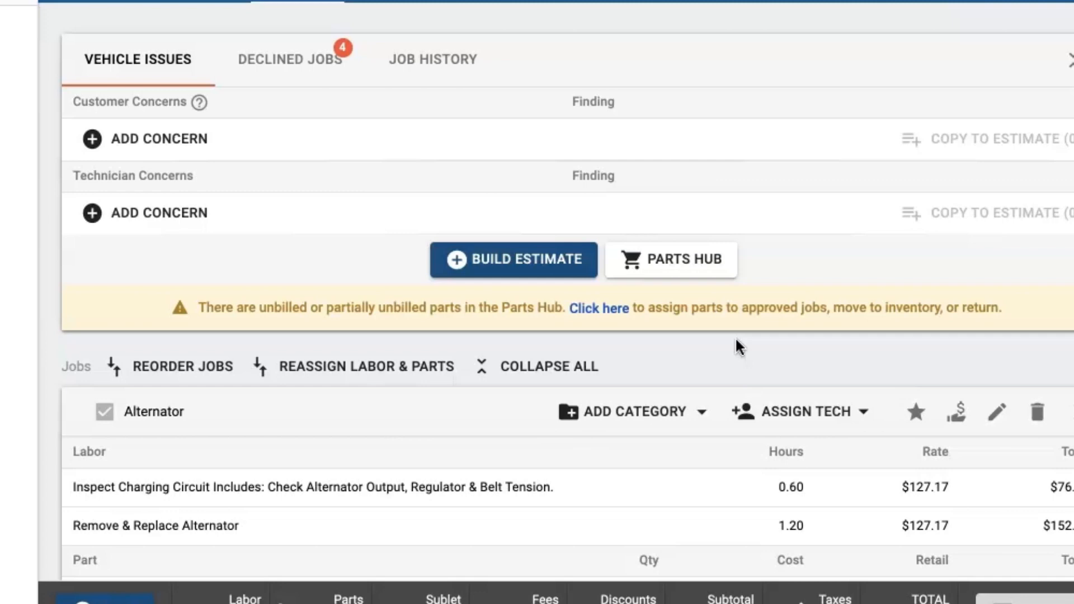
scroll(735, 342, down, 6)
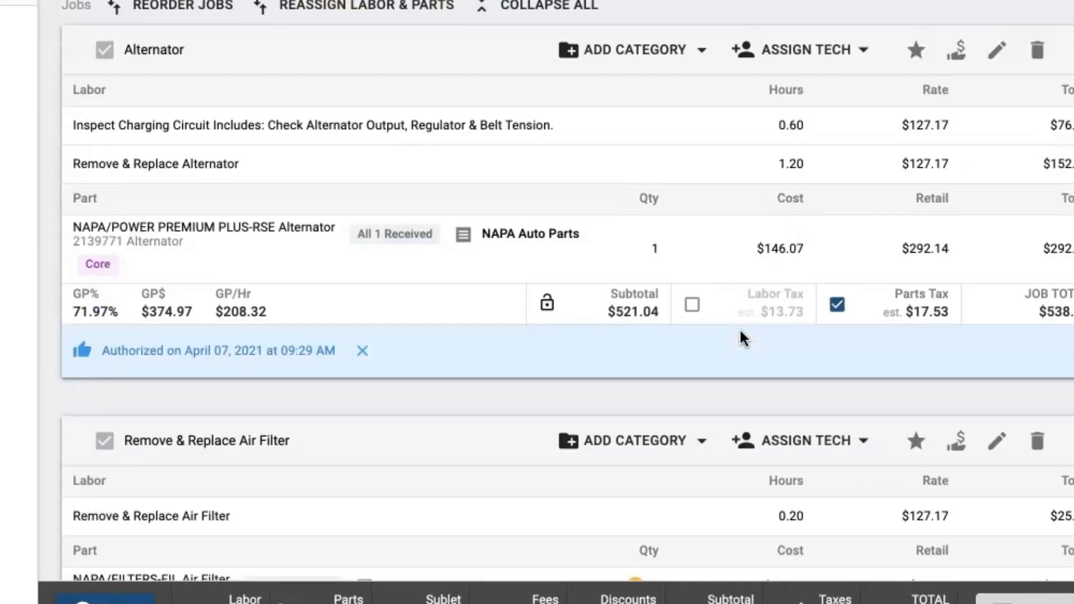
scroll(739, 327, down, 3)
mouse_move(630, 398)
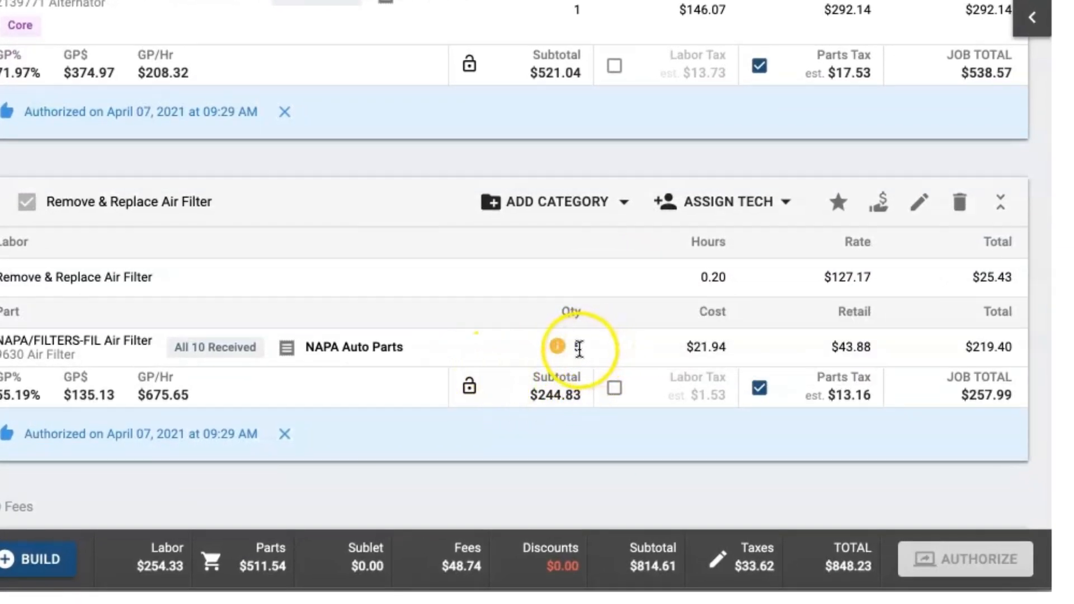
mouse_move(551, 347)
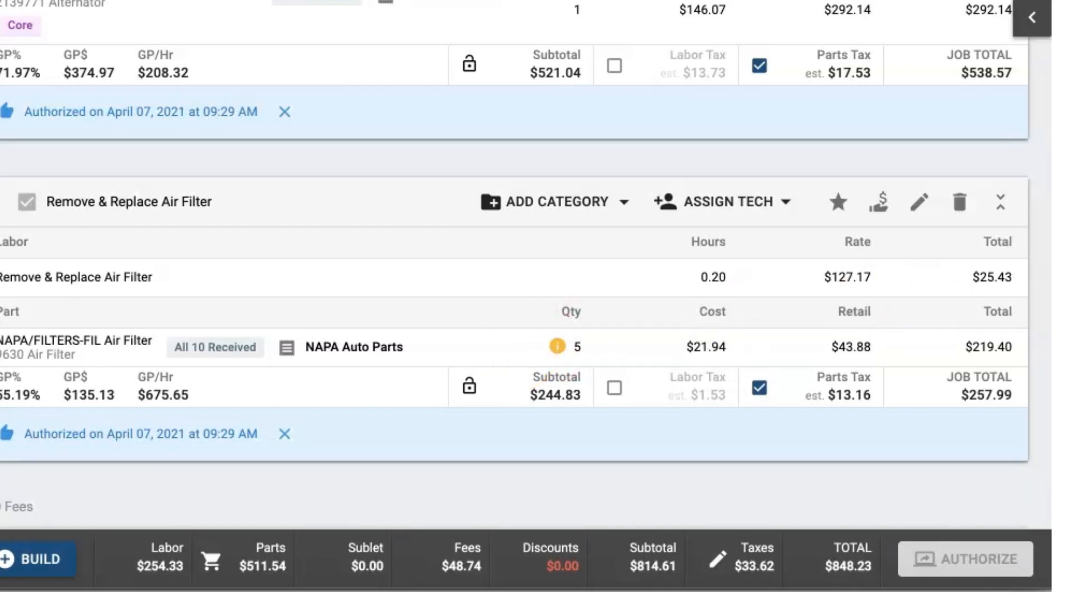
scroll(951, 302, up, 10)
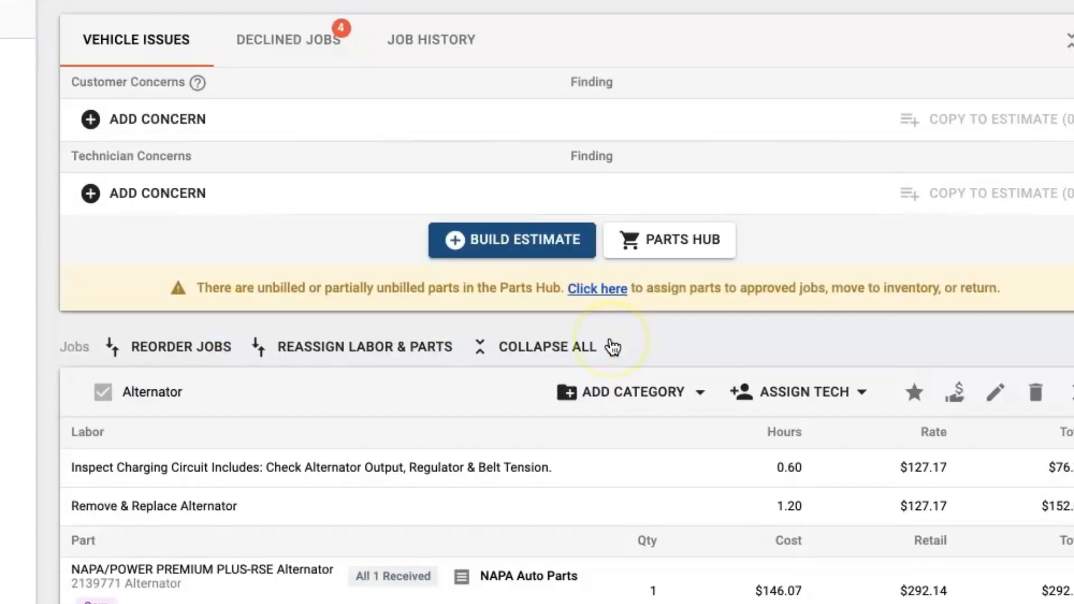
Set the air filter quantity to 8 in the Remove & Replace Air Filter job and save the job.
scroll(609, 313, down, 10)
click(990, 255)
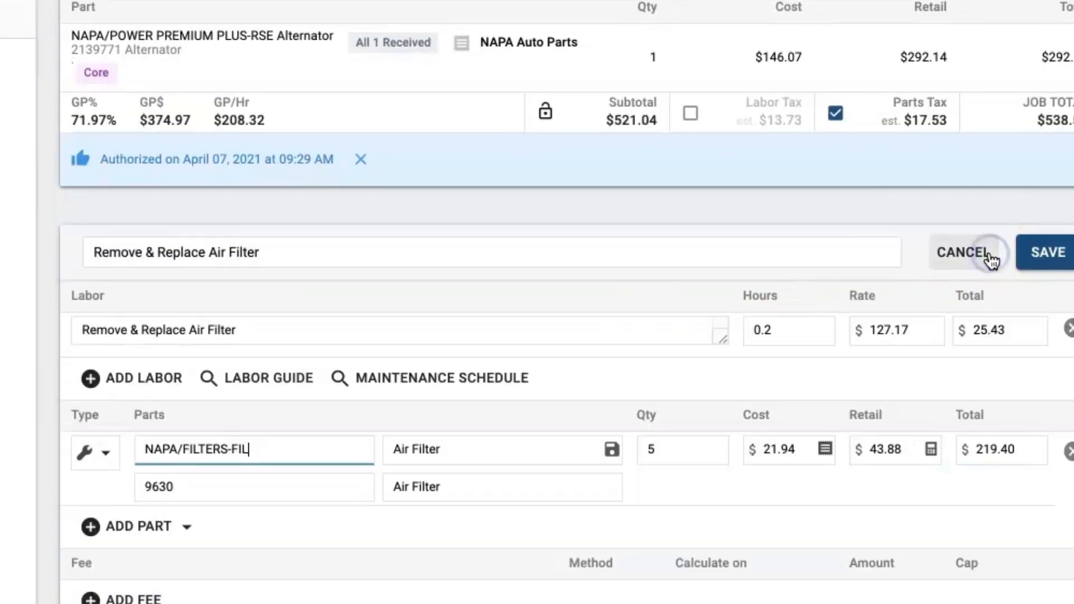
scroll(679, 478, down, 1)
click(646, 374)
text(8)
click(1046, 180)
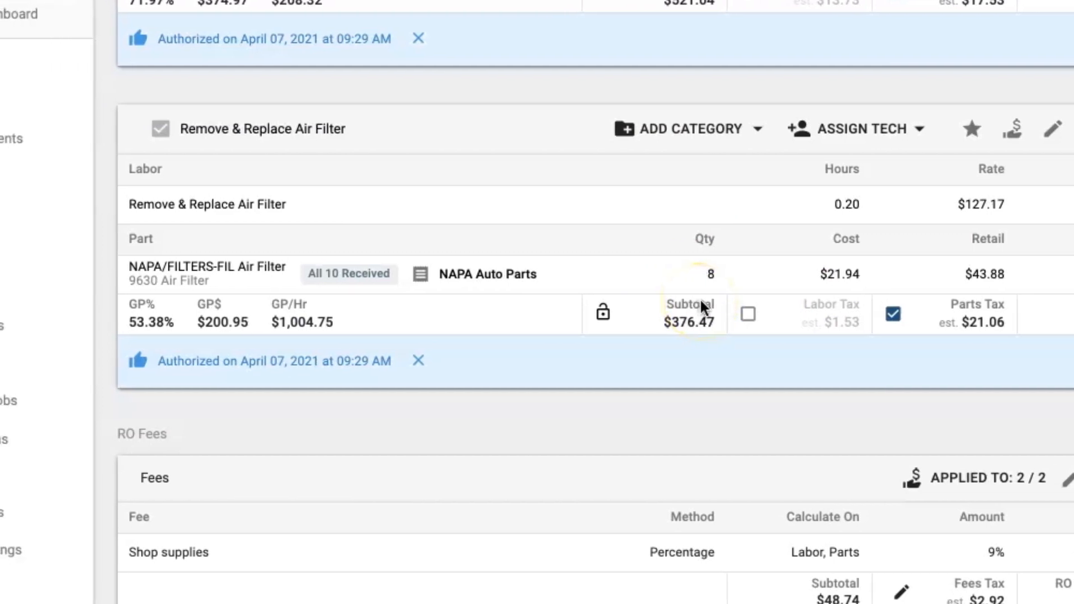
Open the shop's Advanced RO Settings to examine the required fields for completing and posting repair orders.
click(34, 558)
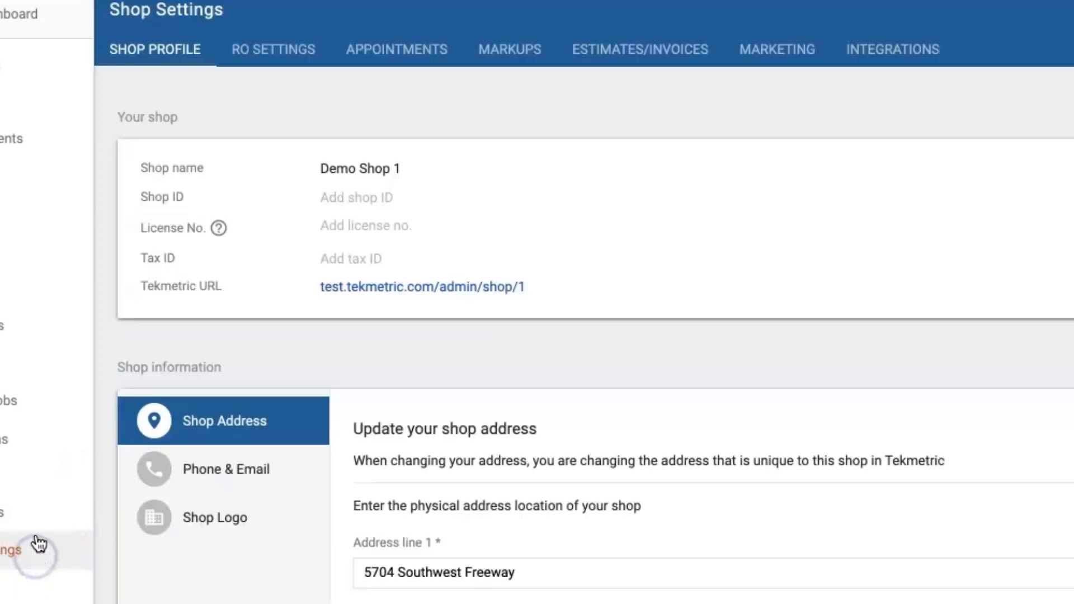
click(297, 63)
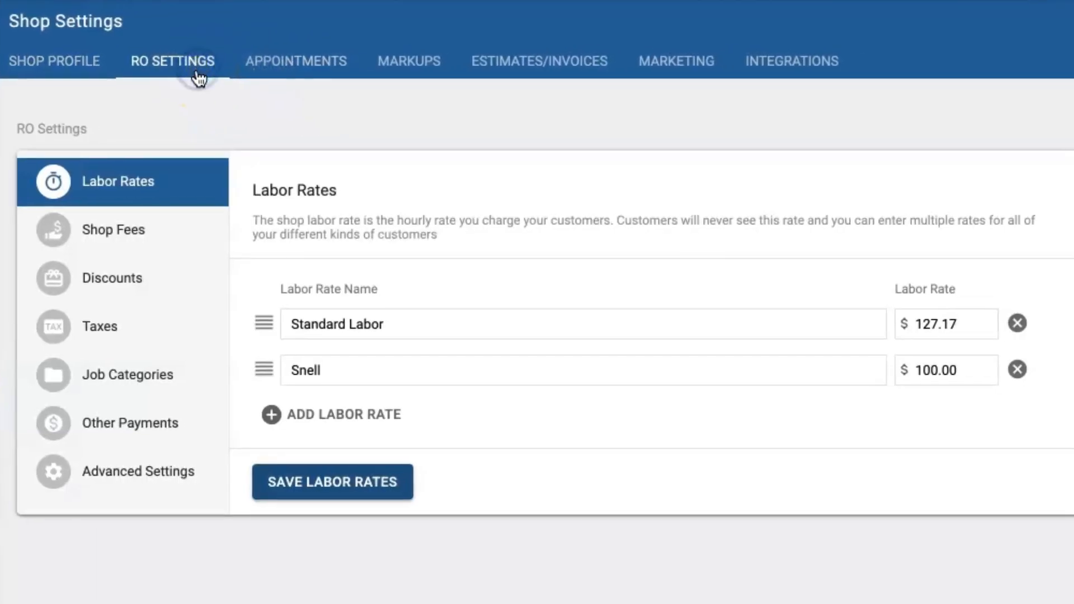
click(115, 473)
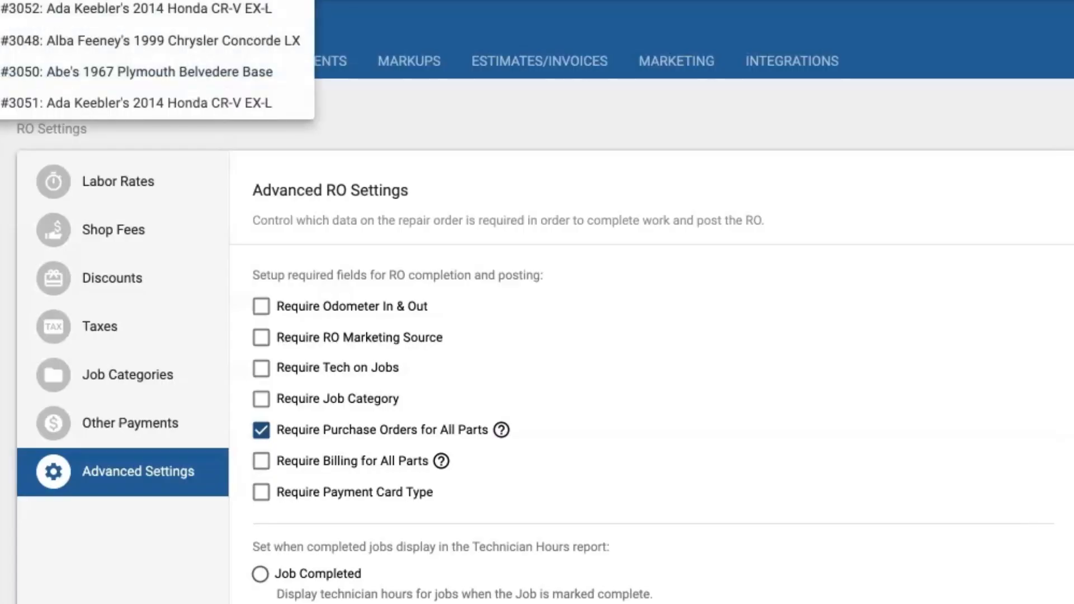
Reopen the estimate of the 2014 Honda CR-V EX-L repair order and look over its jobs.
click(259, 7)
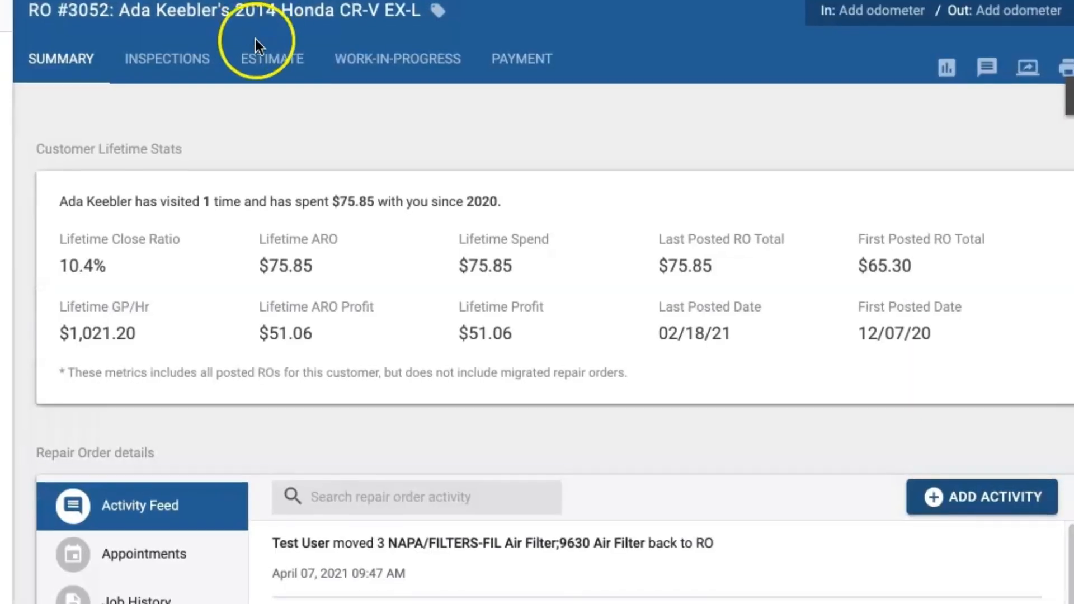
click(270, 58)
scroll(289, 352, down, 1)
scroll(289, 350, down, 3)
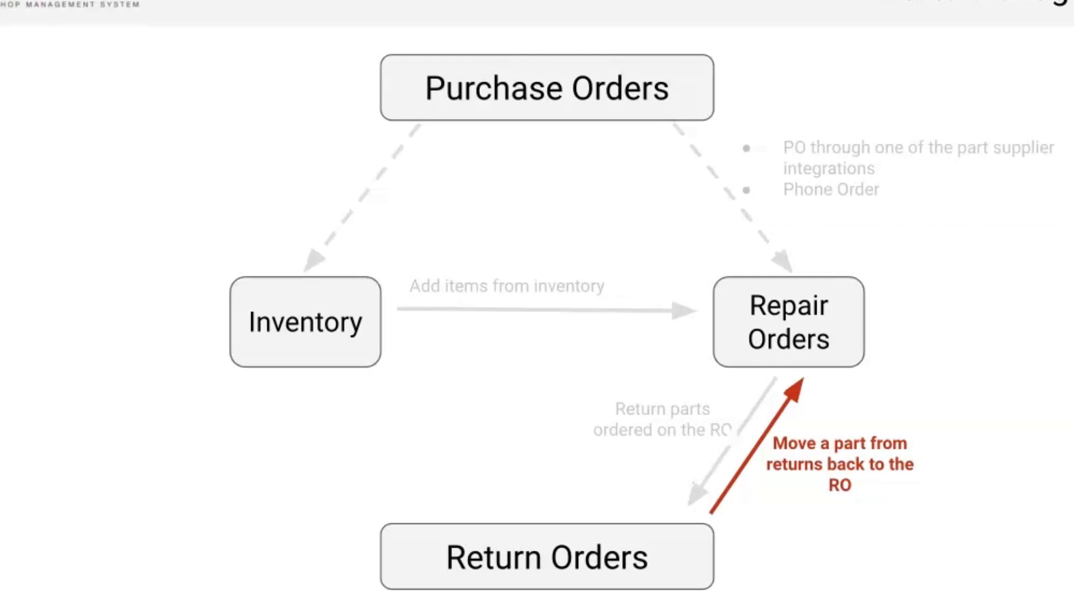
key(Right)
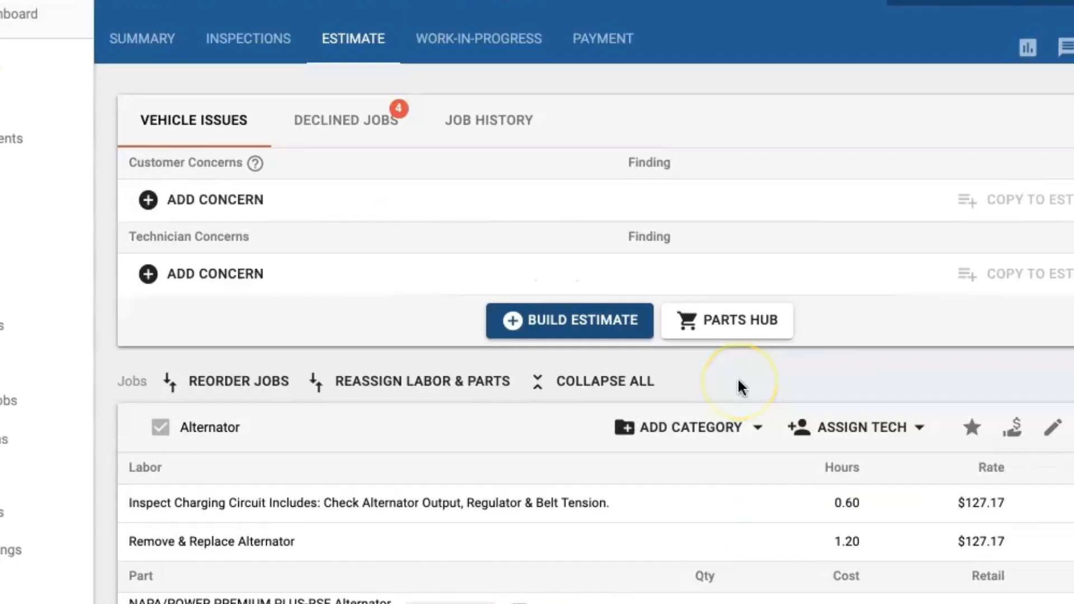
Move 3 of the received 9630 Air Filters from the repair order to inventory as a new inventory part.
click(747, 320)
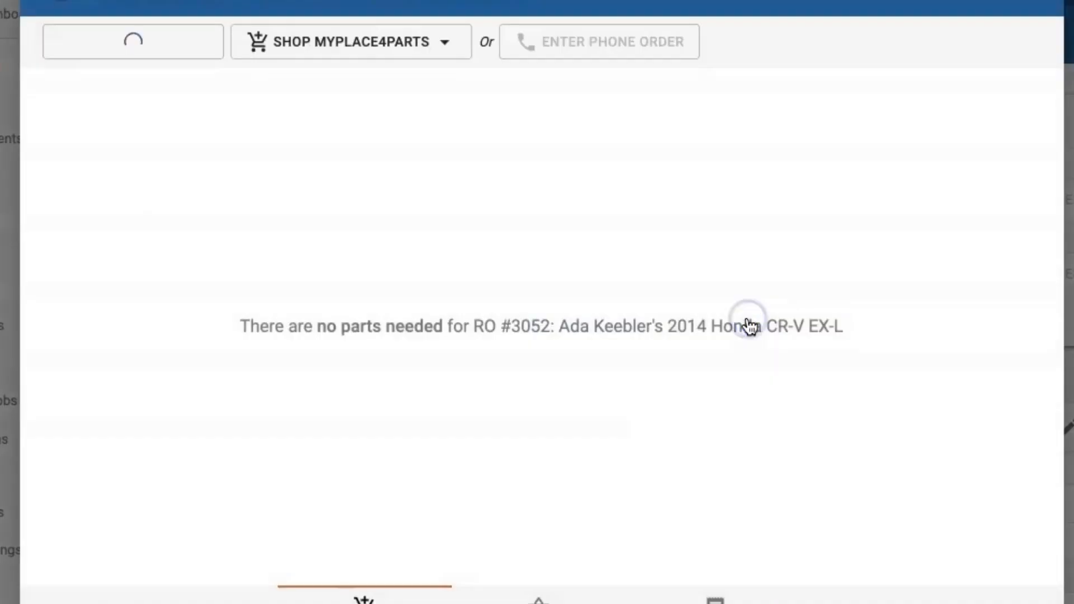
click(720, 598)
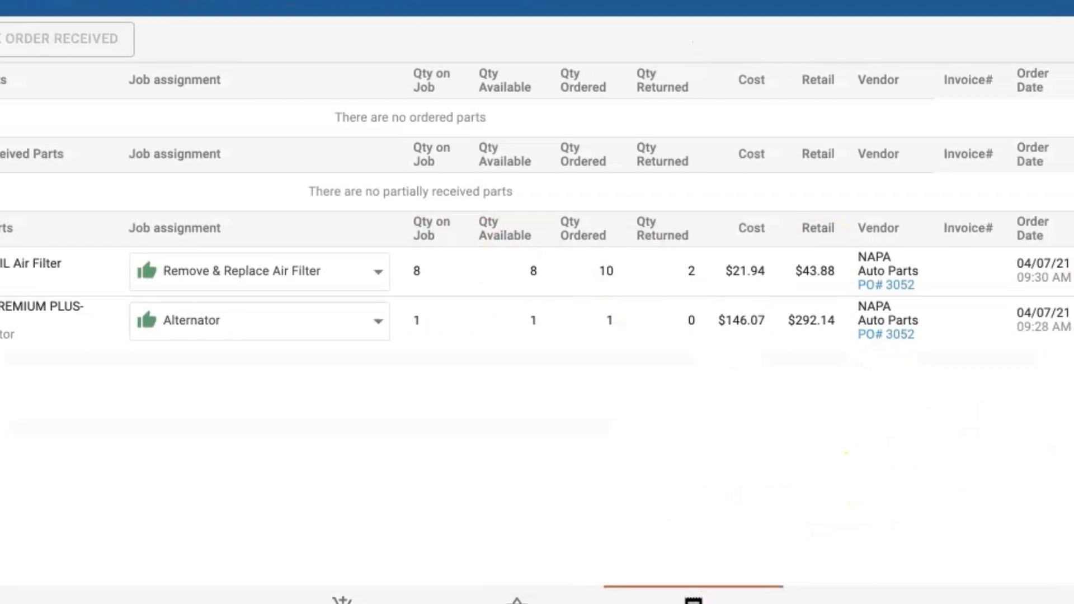
click(1026, 278)
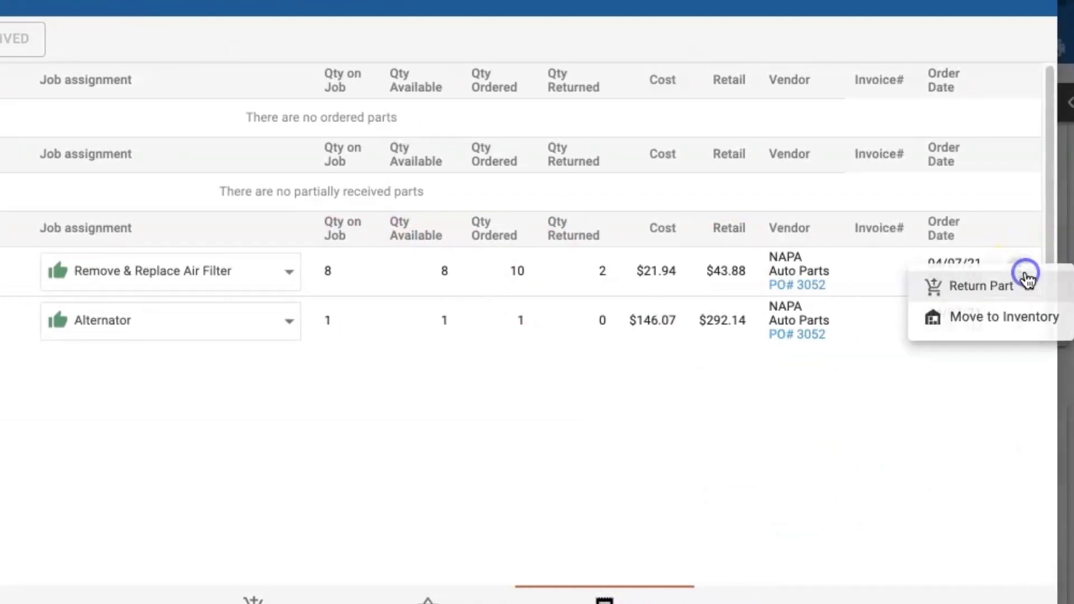
click(1016, 327)
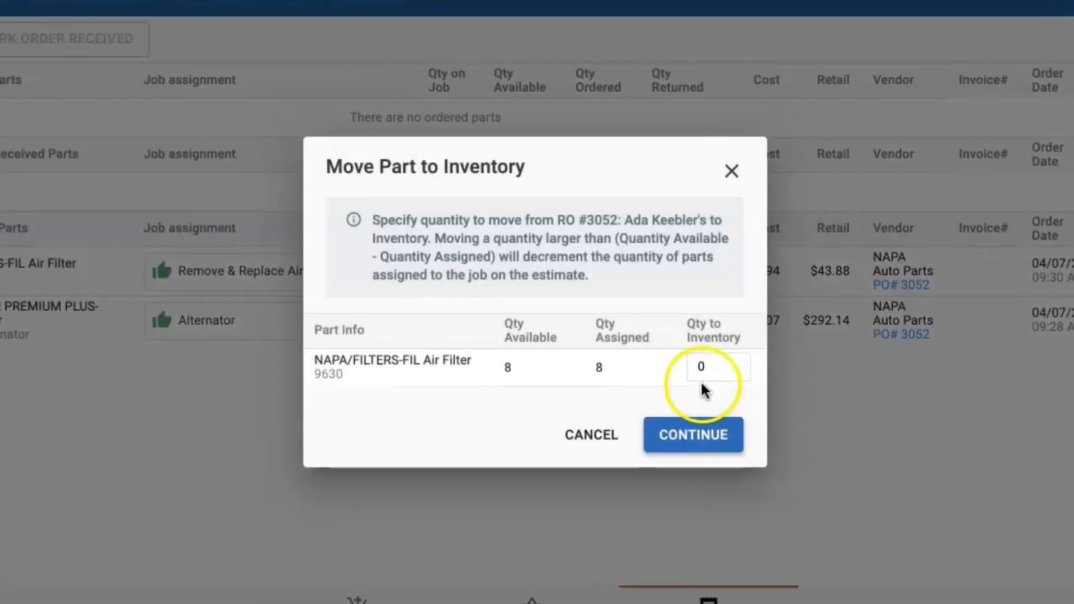
click(683, 367)
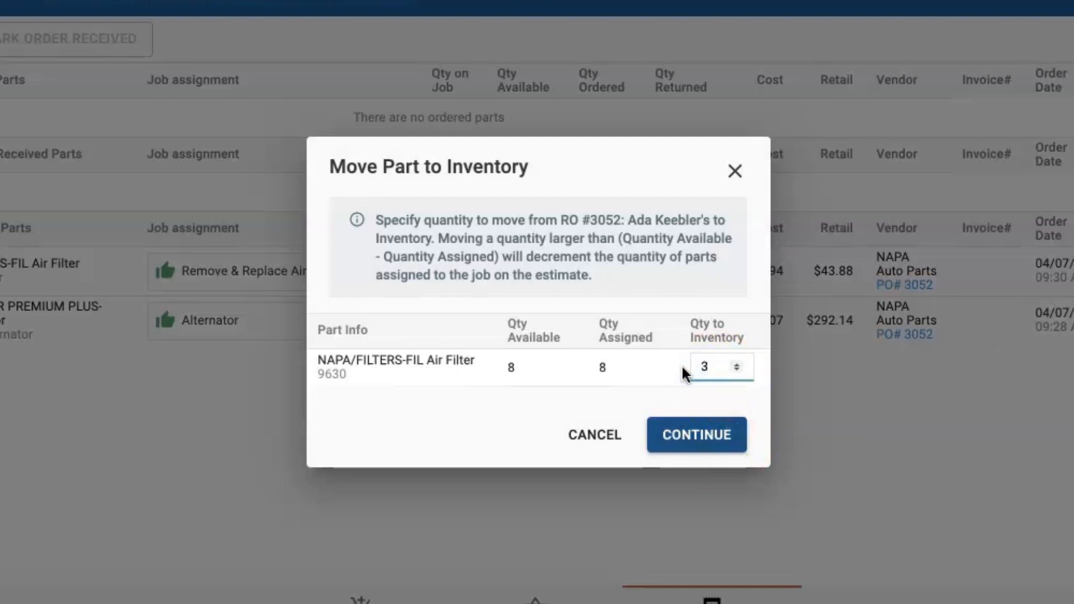
click(688, 440)
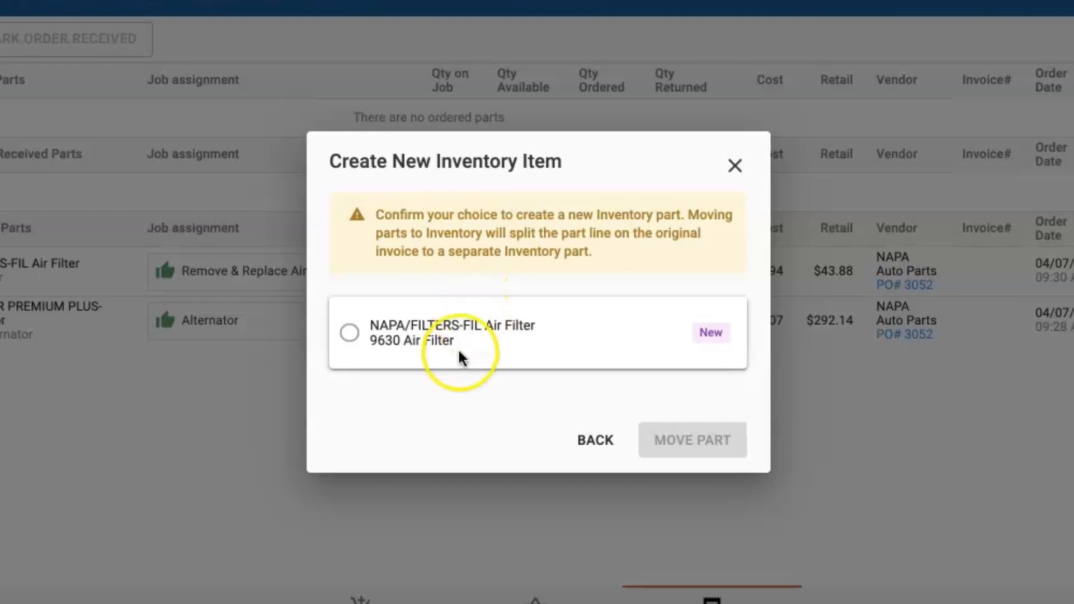
click(349, 333)
click(688, 443)
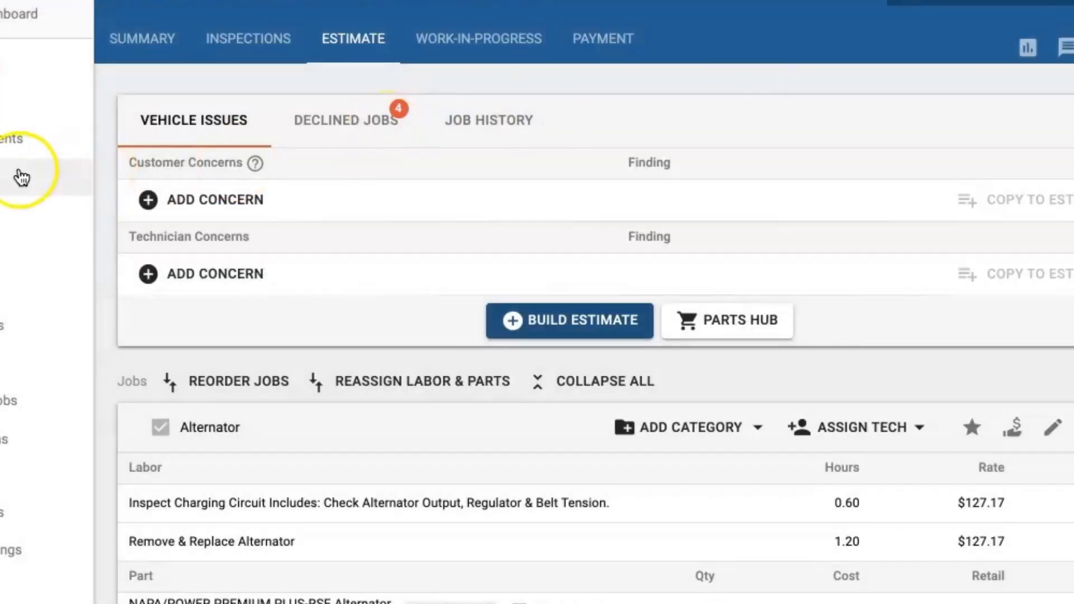
Open the shop's inventory and search it for part number 9630.
click(19, 176)
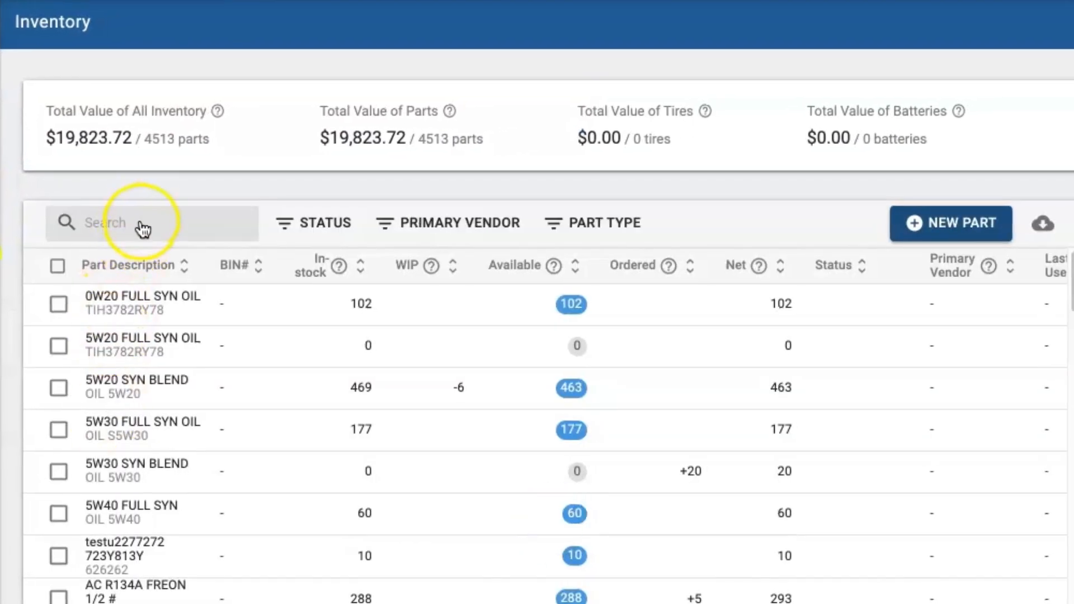
click(226, 215)
text(9)
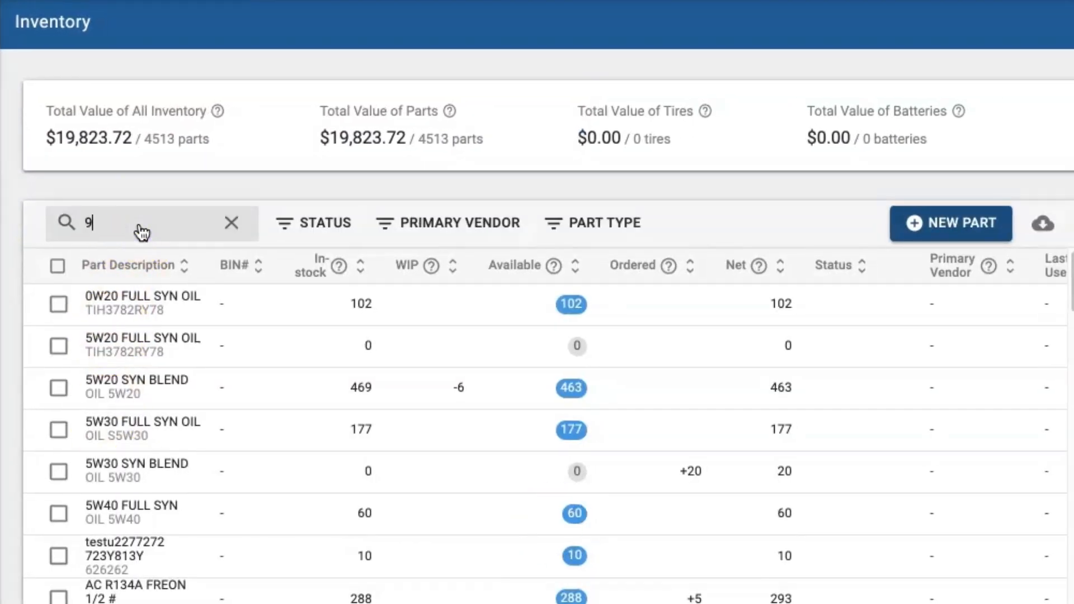
text(630)
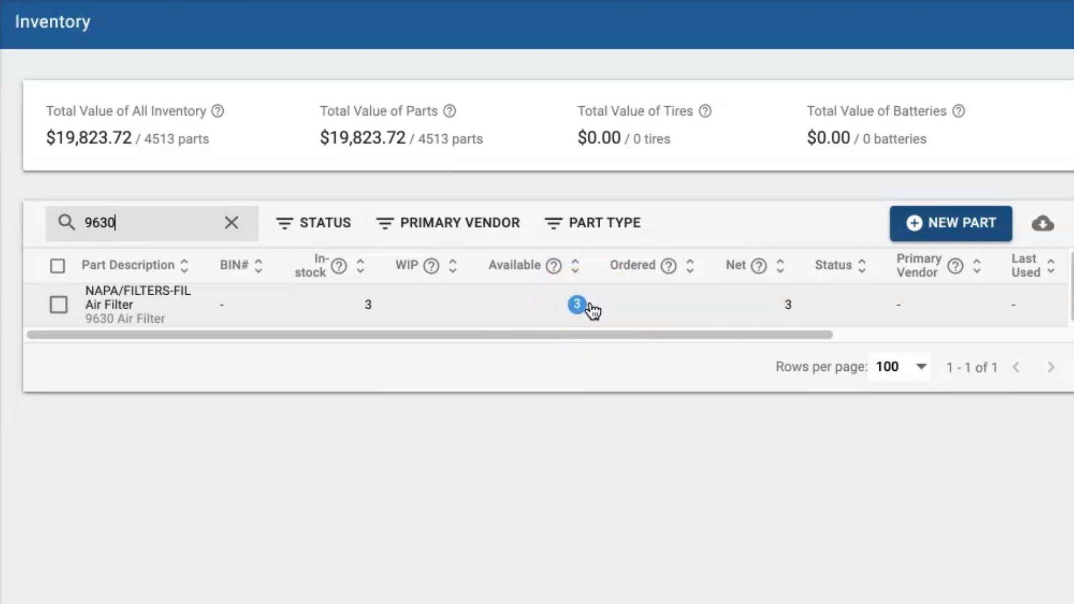
click(495, 316)
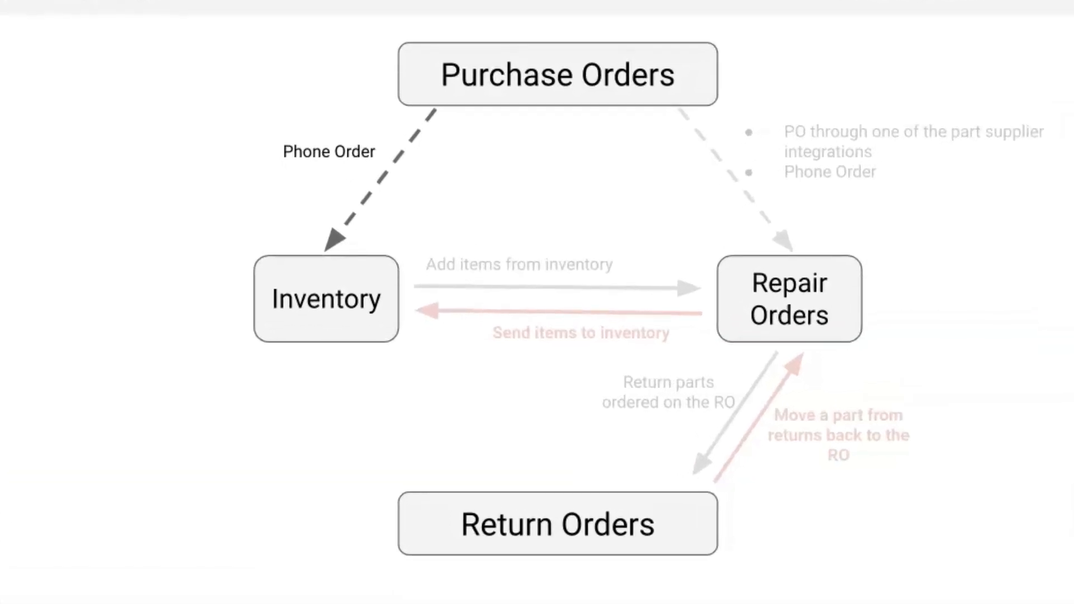
key(Right)
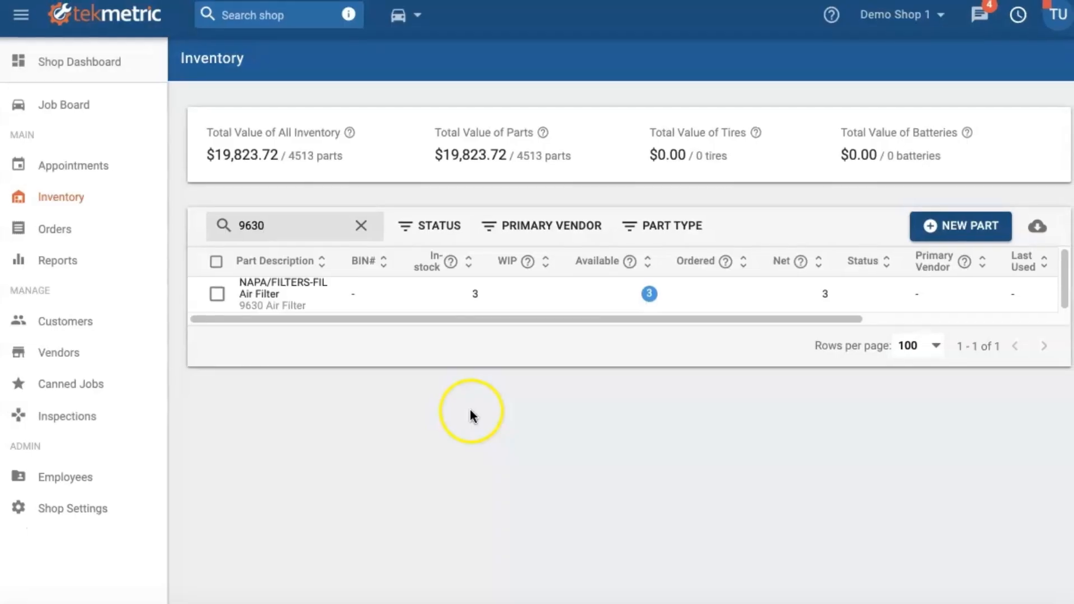
Open the 9630 Air Filter inventory part and review its part details, pricing and purchase order history.
click(530, 293)
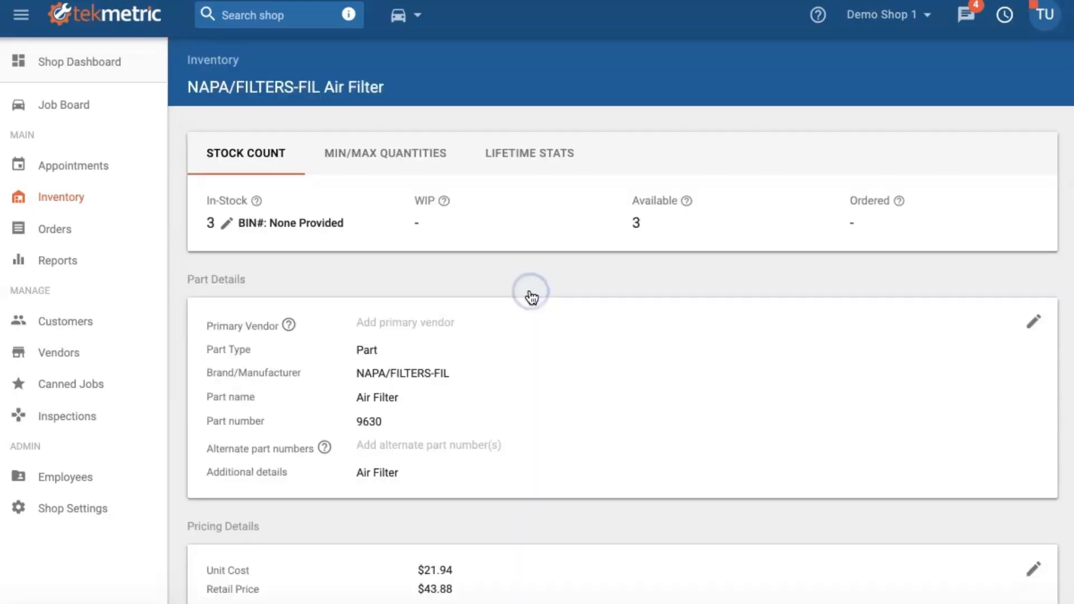
scroll(530, 292, down, 6)
scroll(659, 455, right, 1)
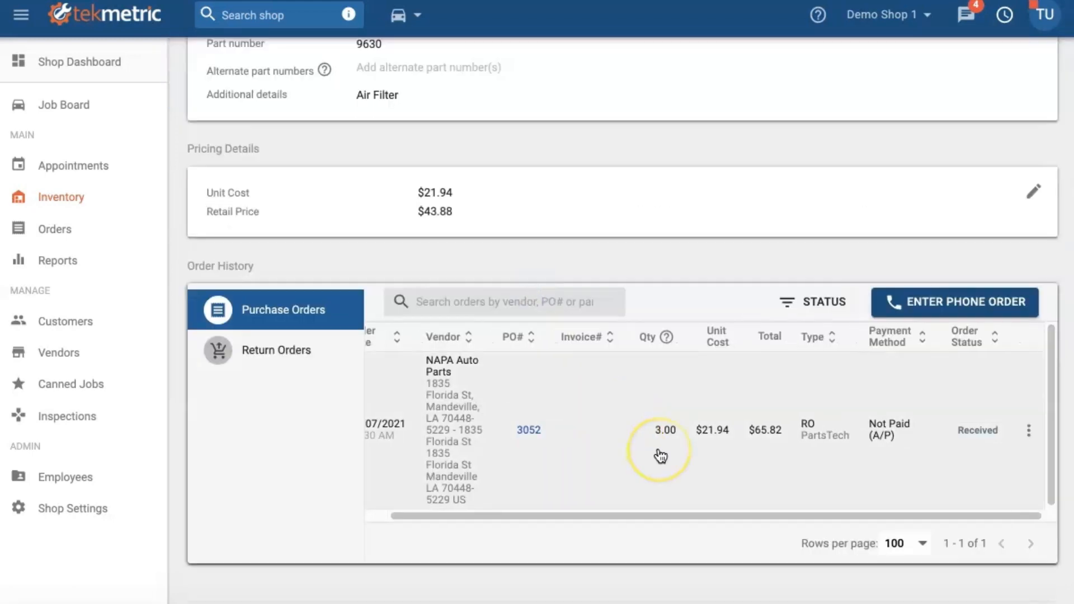
scroll(719, 211, up, 3)
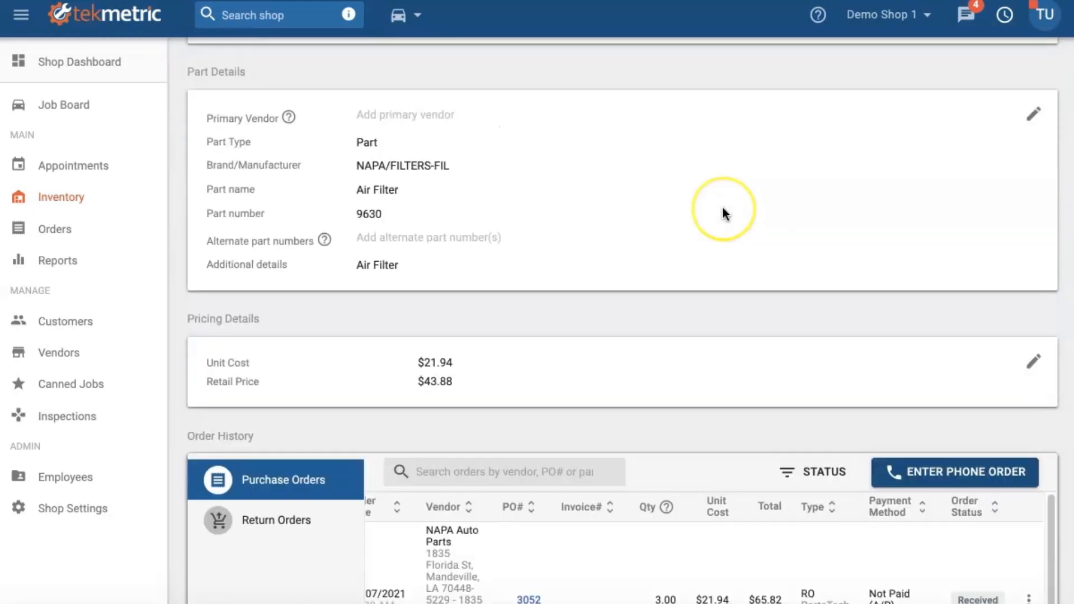
scroll(719, 211, down, 4)
scroll(609, 444, left, 1)
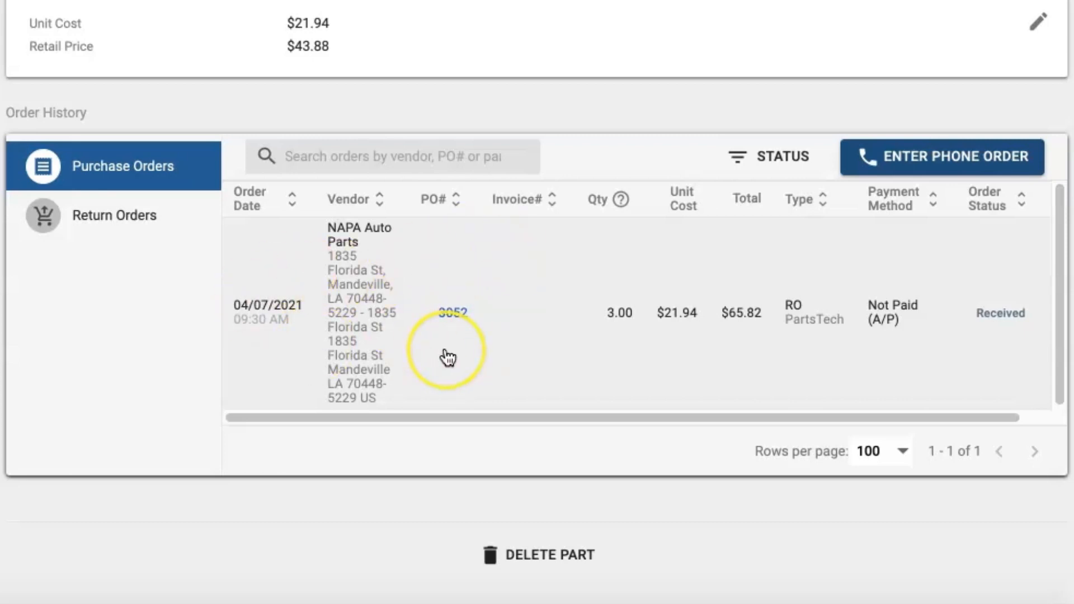
Mark 1 of the 9630 Air Filters from the NAPA Auto Parts purchase order as needing return and save.
scroll(448, 357, right, 1)
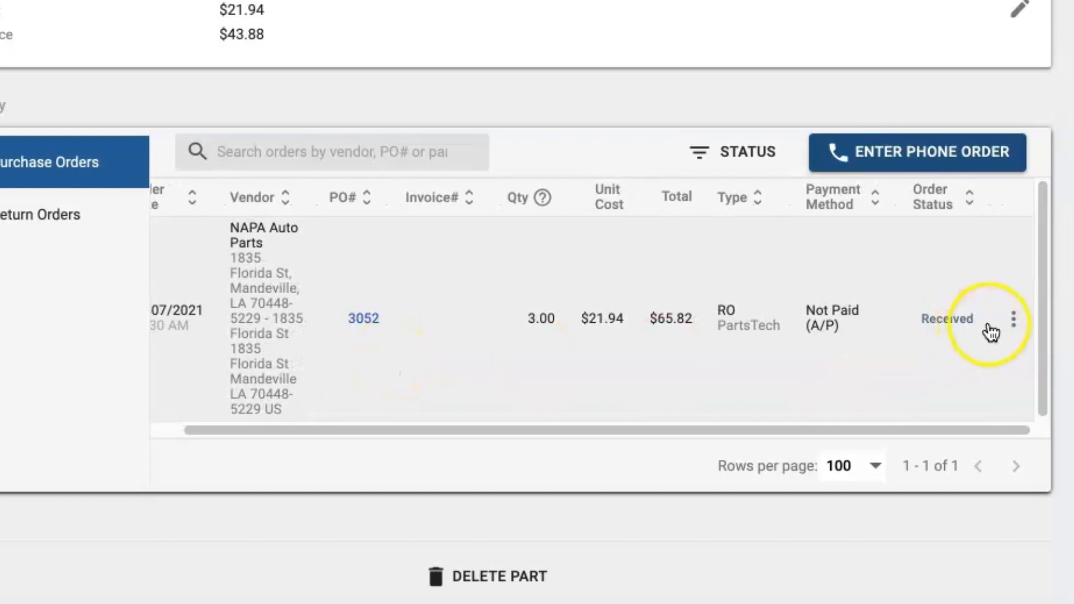
click(1015, 322)
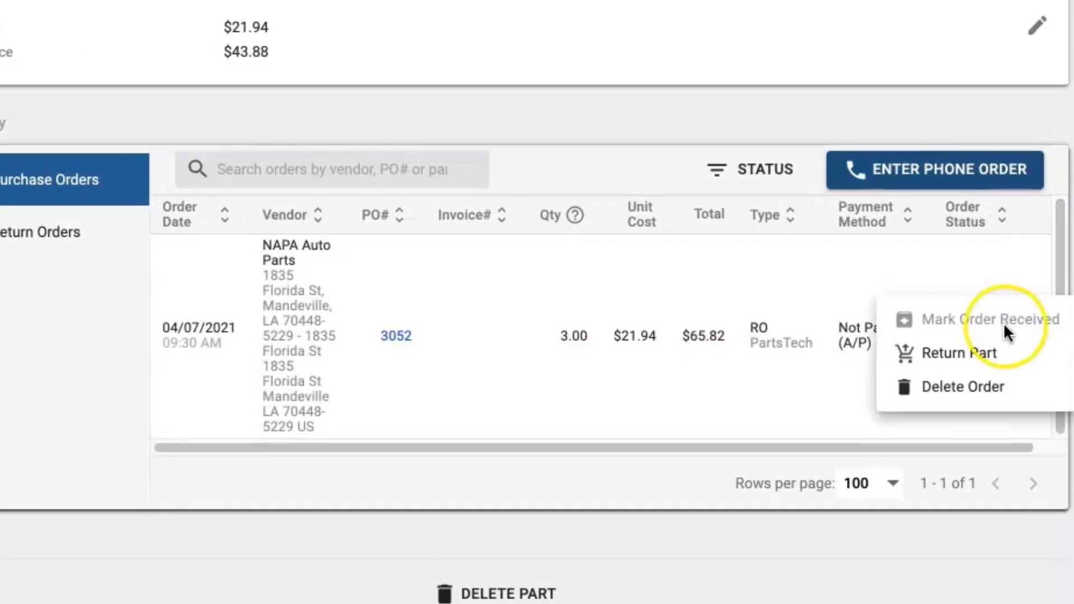
click(983, 353)
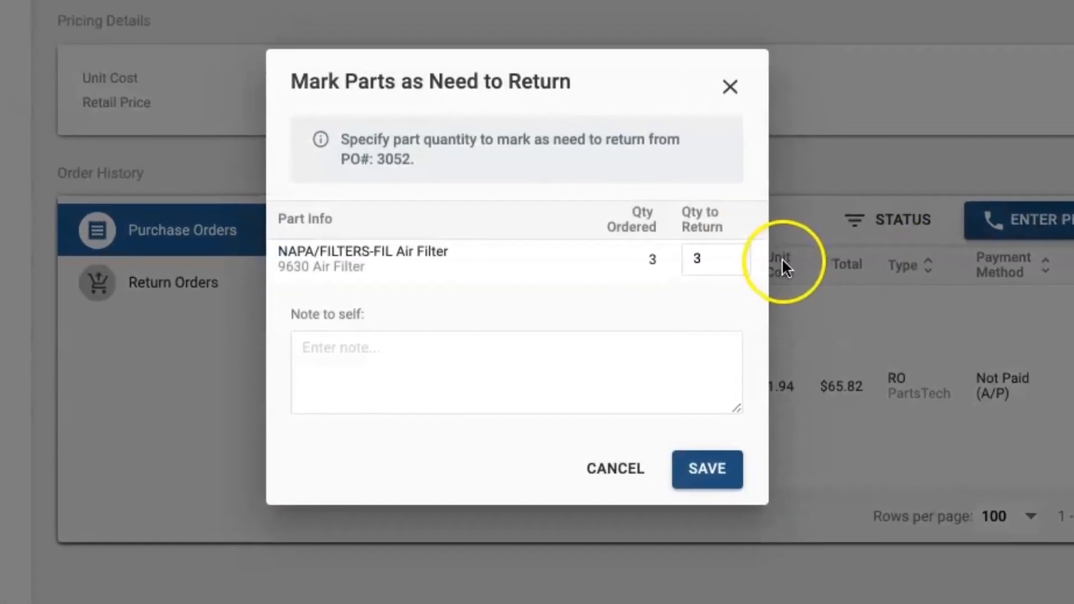
double_click(683, 258)
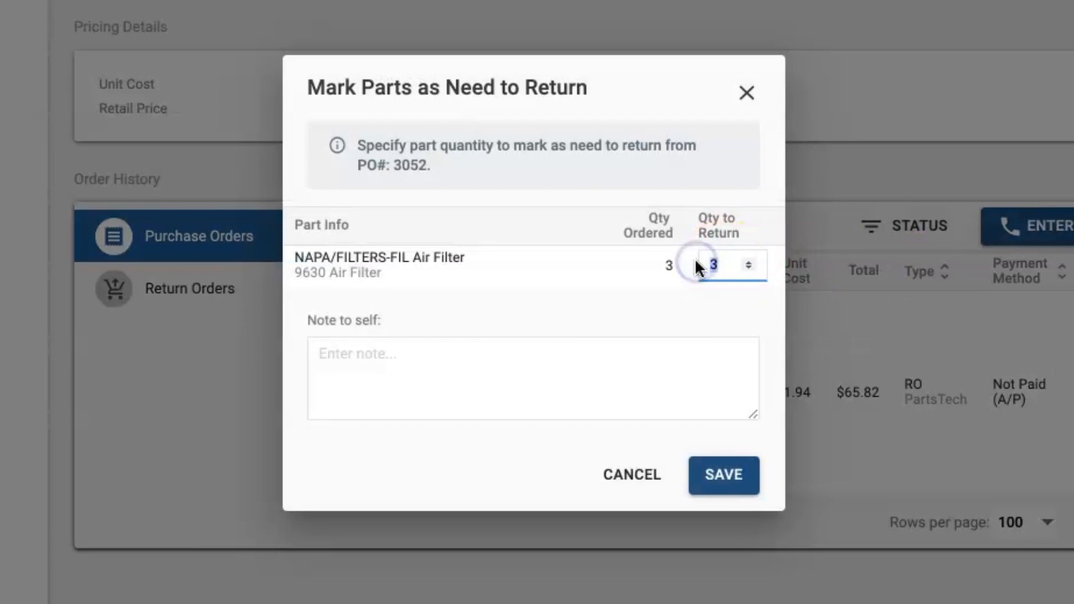
text(1)
click(747, 491)
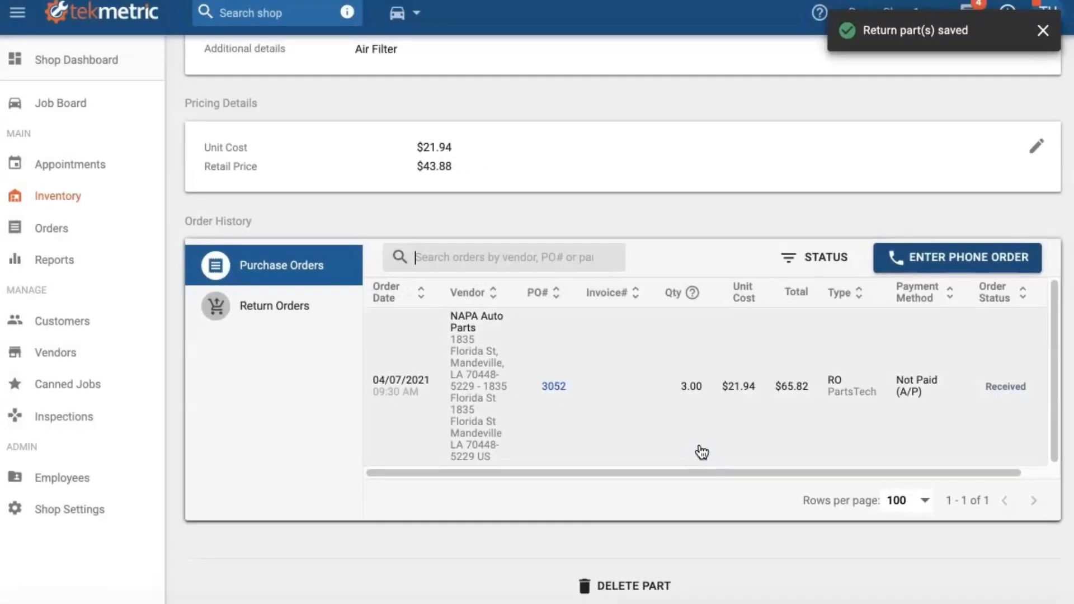
Check the air filter's stock count and its returned quantity among the return orders' parts to return.
scroll(736, 464, up, 3)
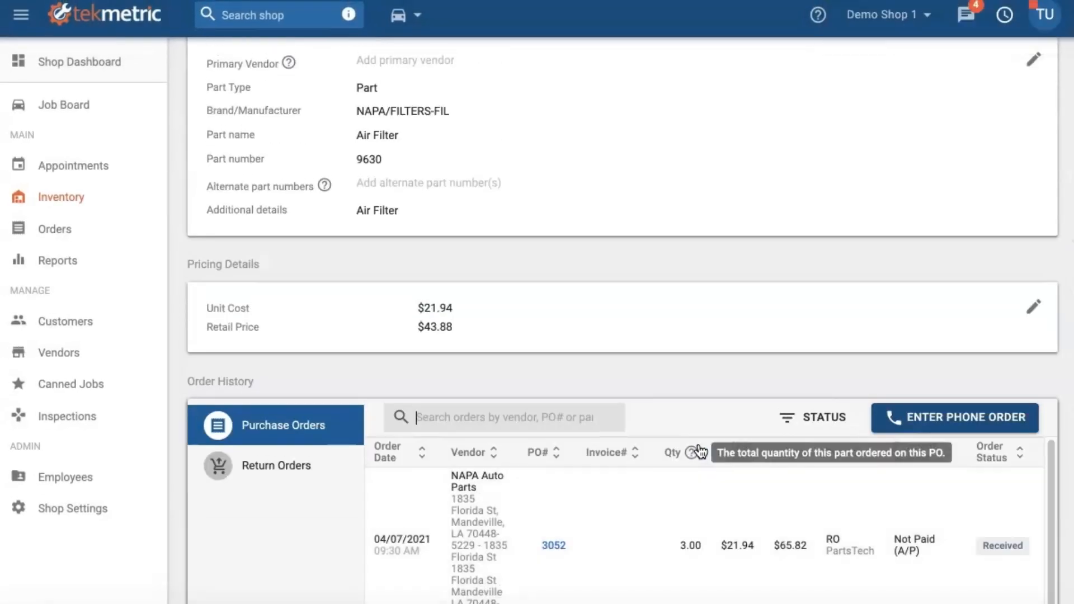
scroll(730, 431, up, 5)
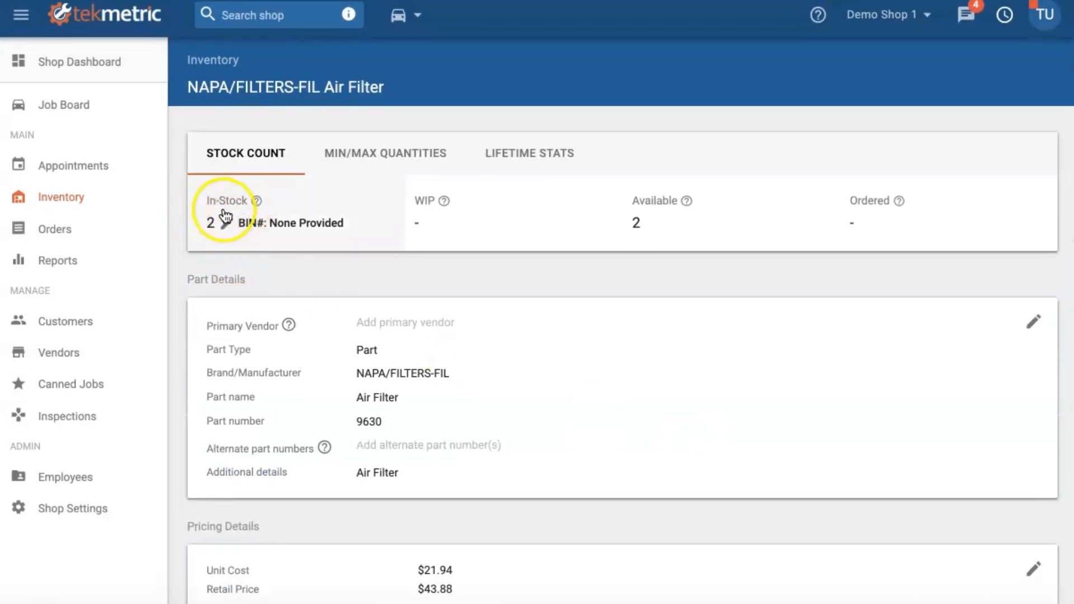
click(107, 240)
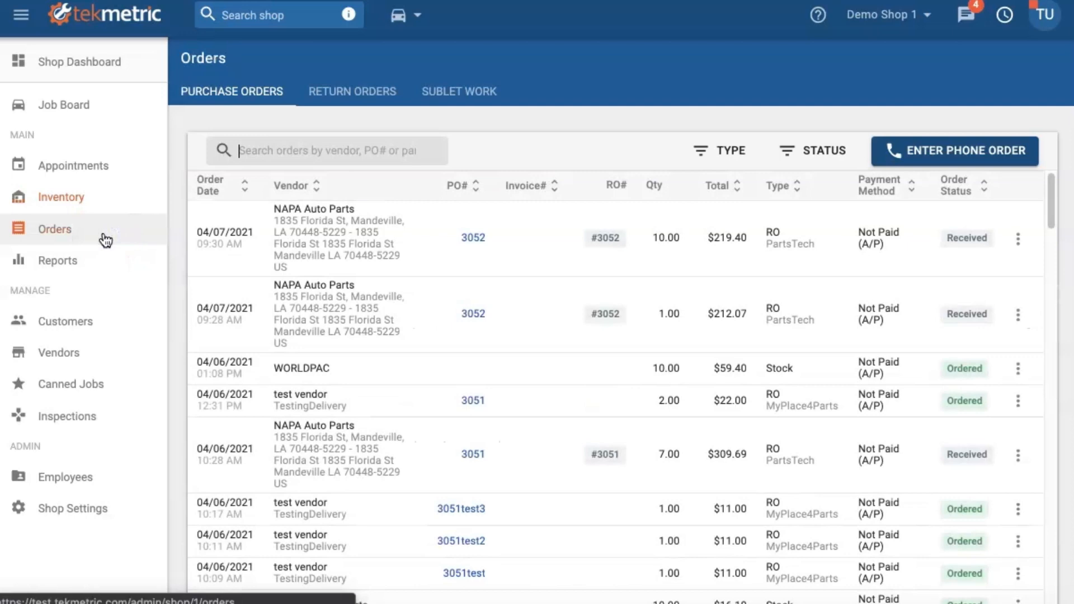
click(338, 91)
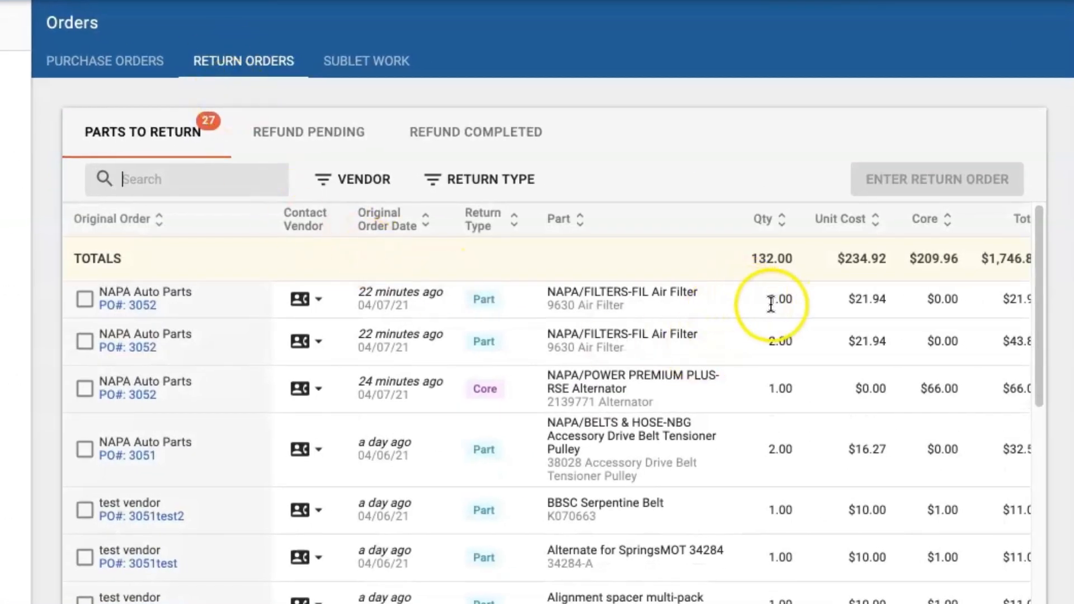
drag(769, 303, 791, 302)
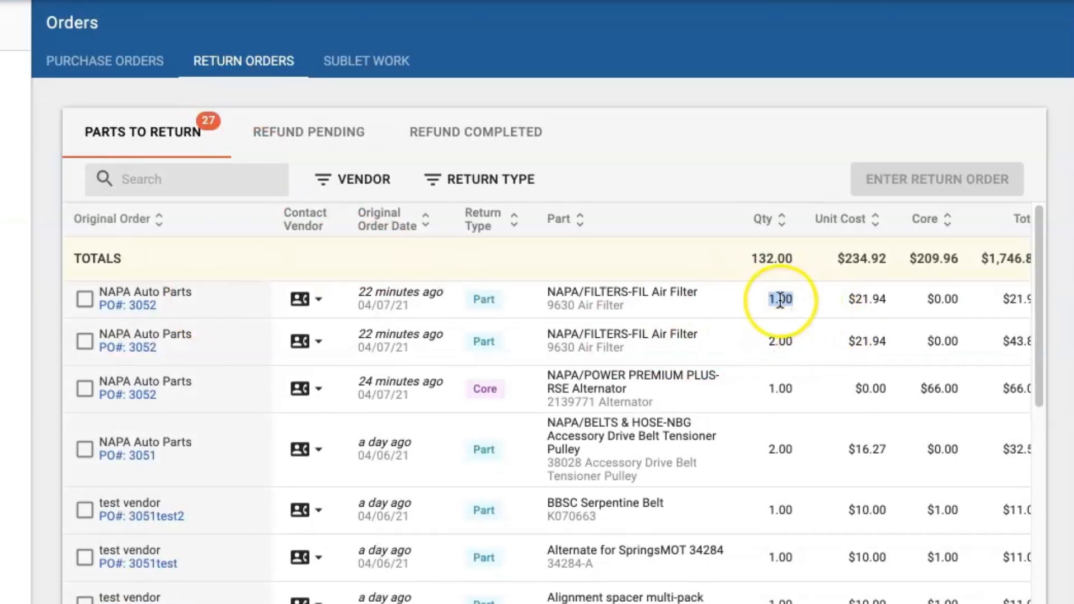
Move 1 returned 9630 Air Filter from the parts to return into the matching existing inventory item.
scroll(783, 302, right, 2)
click(751, 303)
scroll(749, 299, right, 10)
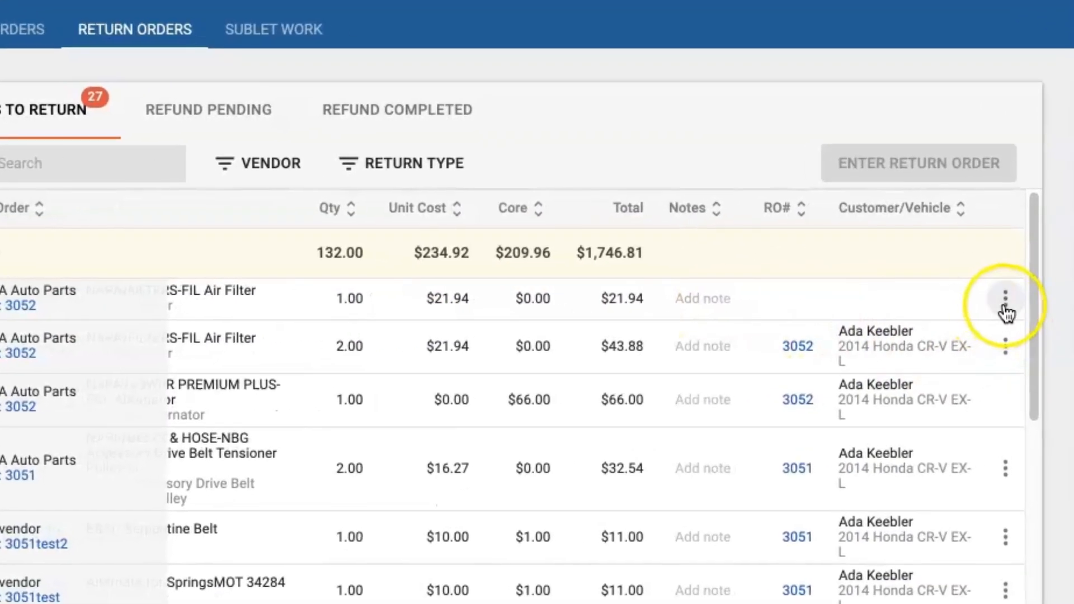
click(1006, 305)
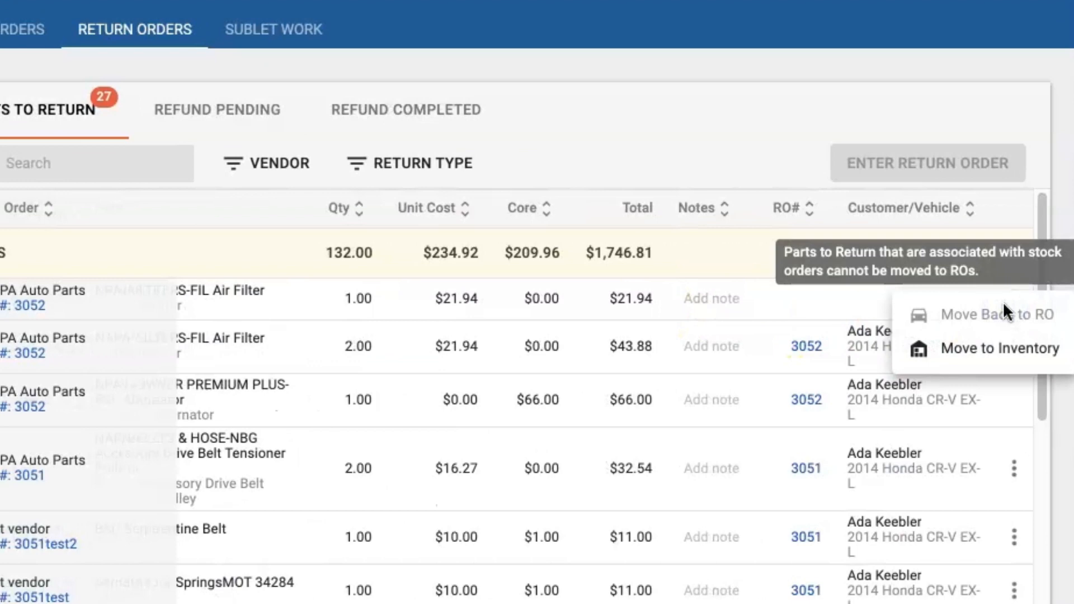
click(988, 353)
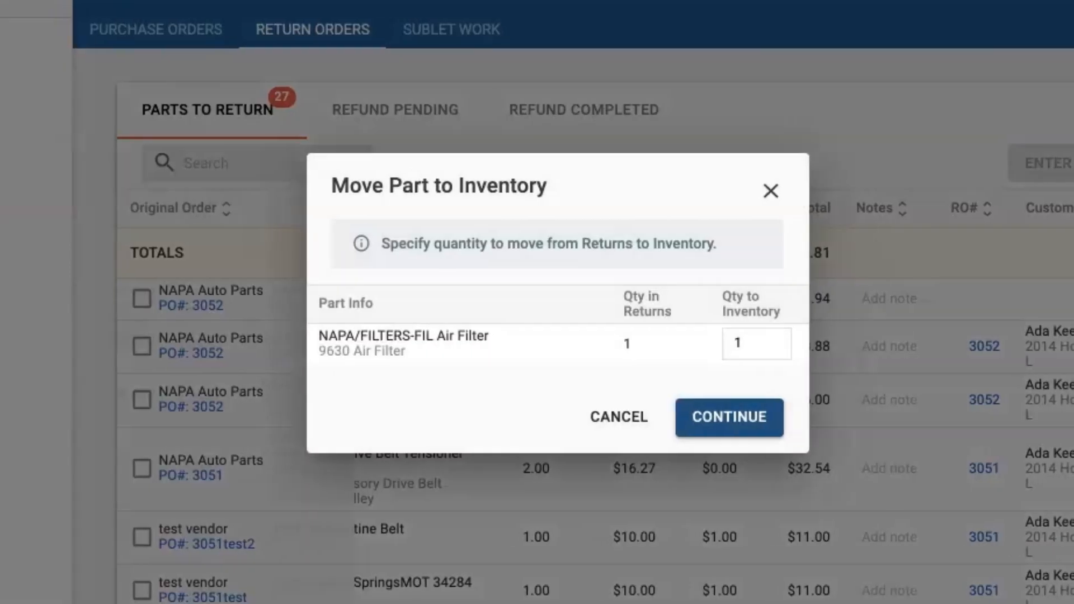
click(736, 406)
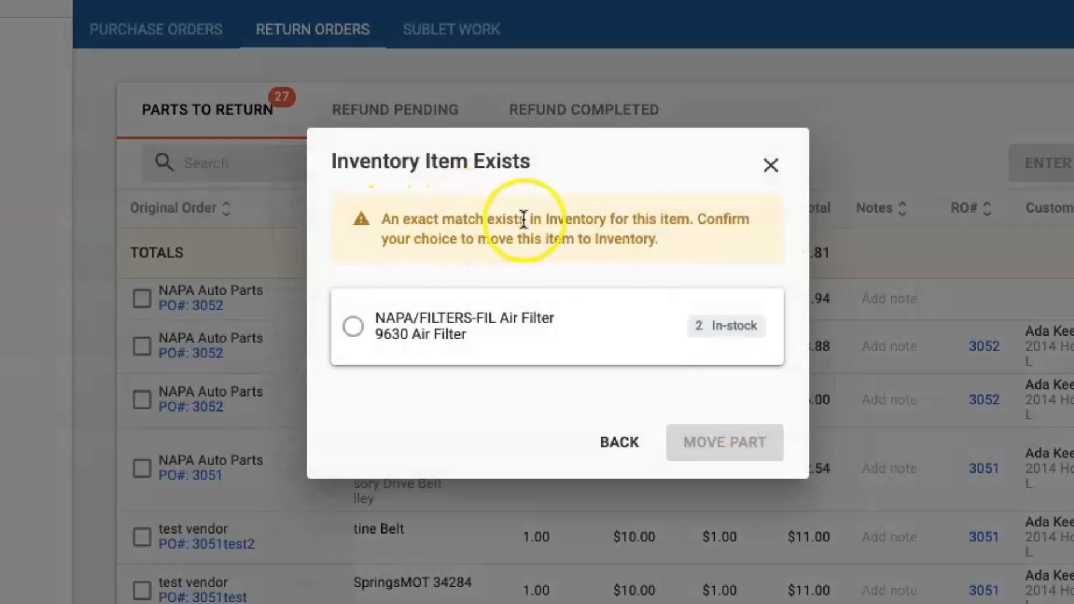
click(353, 326)
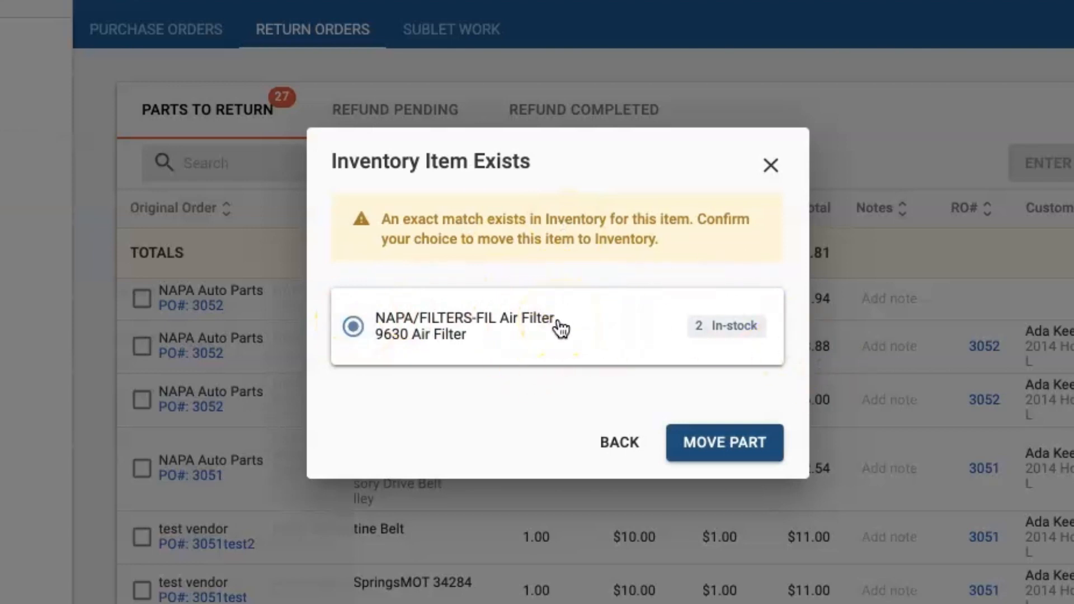
click(716, 448)
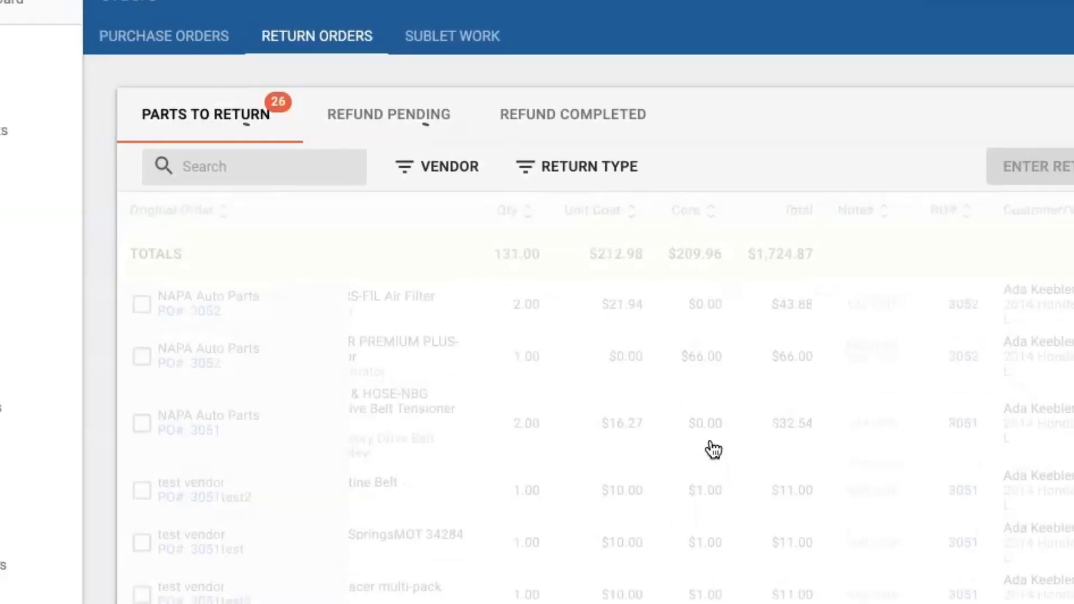
Go back to the inventory and look up part 9630 again to check its stock.
click(100, 197)
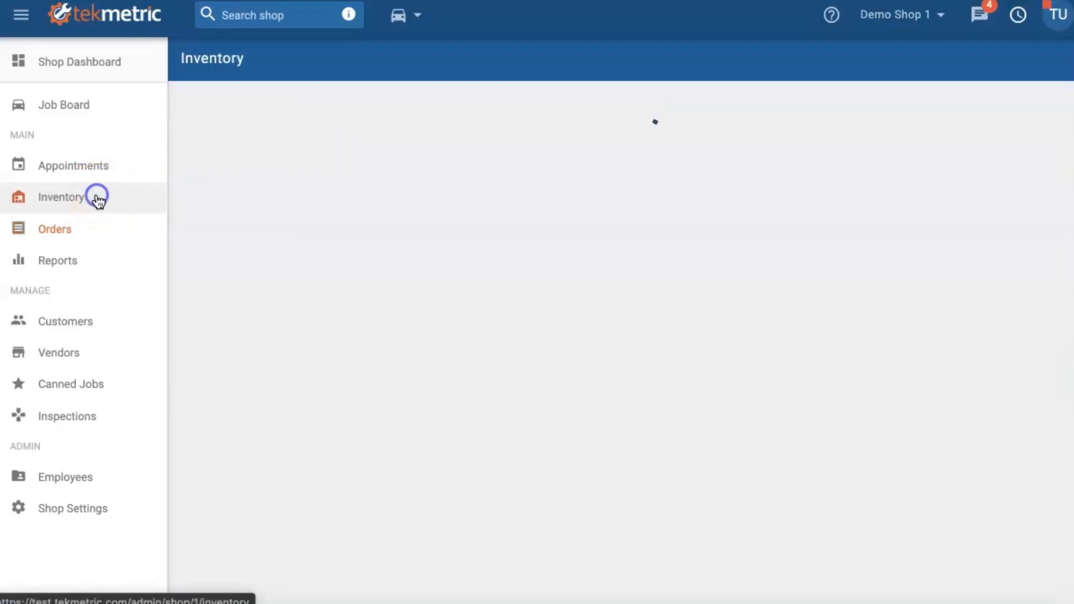
click(257, 236)
text(9)
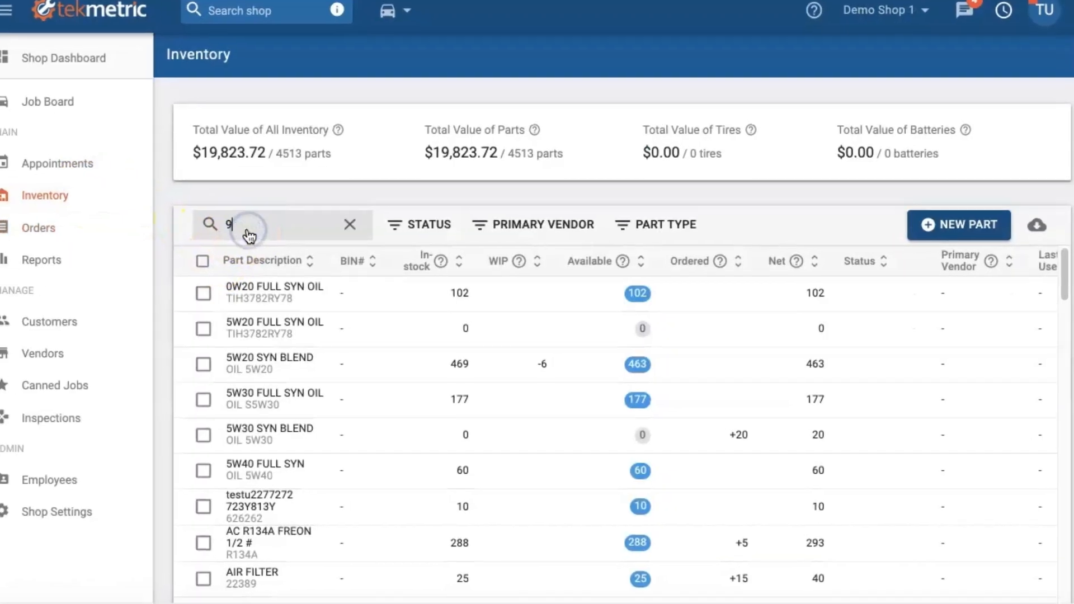
text(630)
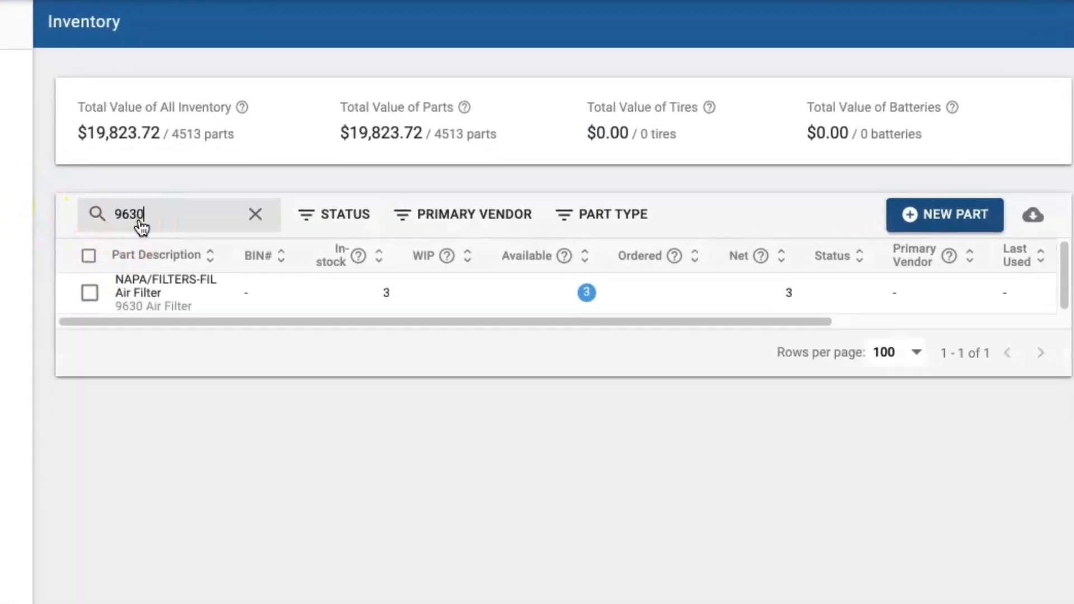